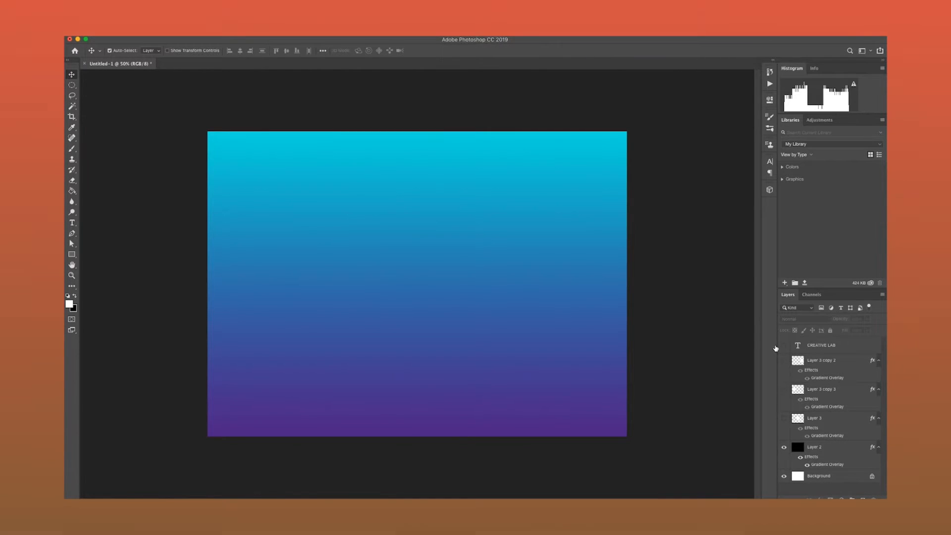
Toggle the visibility of the CREATIVE LAB text layer and leave it shown
click(783, 345)
click(783, 345)
click(783, 345)
click(783, 345)
click(783, 346)
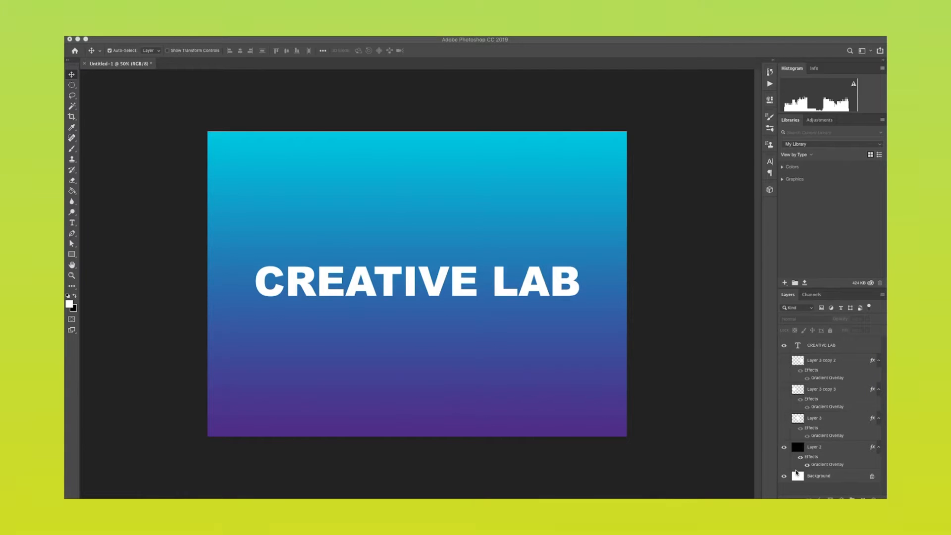
Preview animation-1.gif over the canvas as a gradient animation example, and close the preview
key(space)
drag(833, 517, 623, 270)
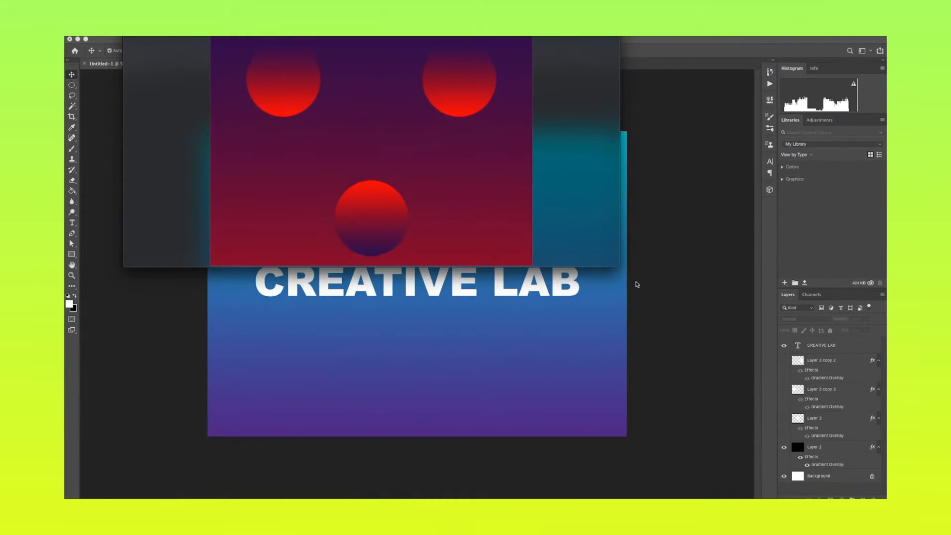
drag(423, 26, 487, 137)
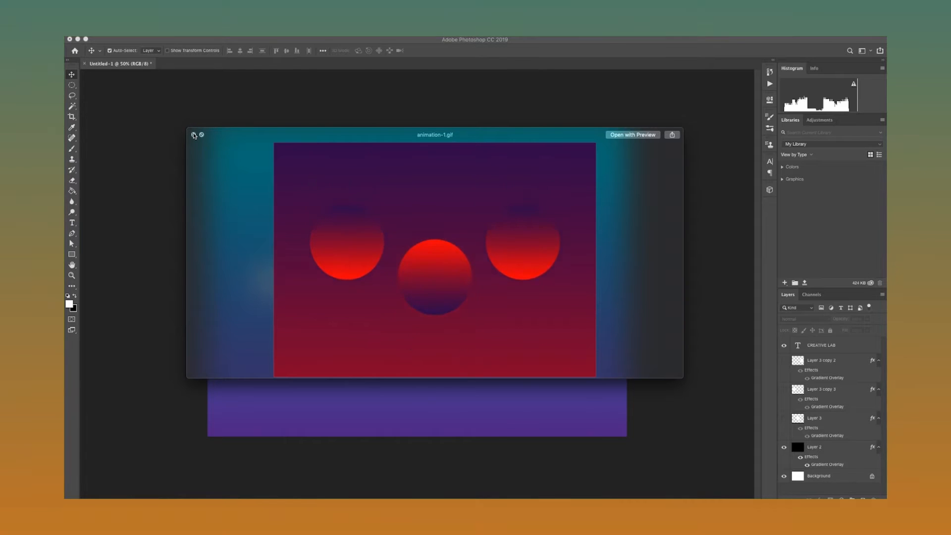
click(194, 135)
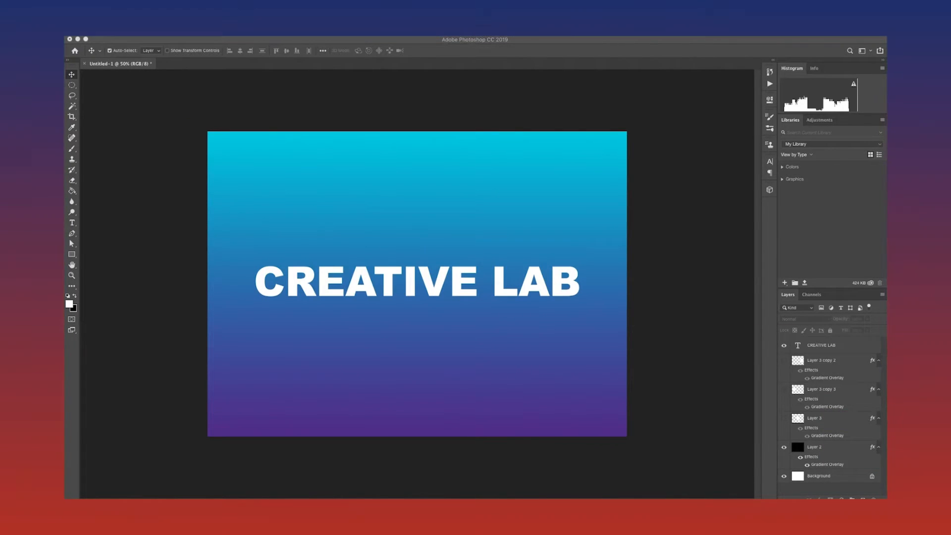
Preview the ND-DREAMSICLE story GIF over the canvas and close the preview
key(space)
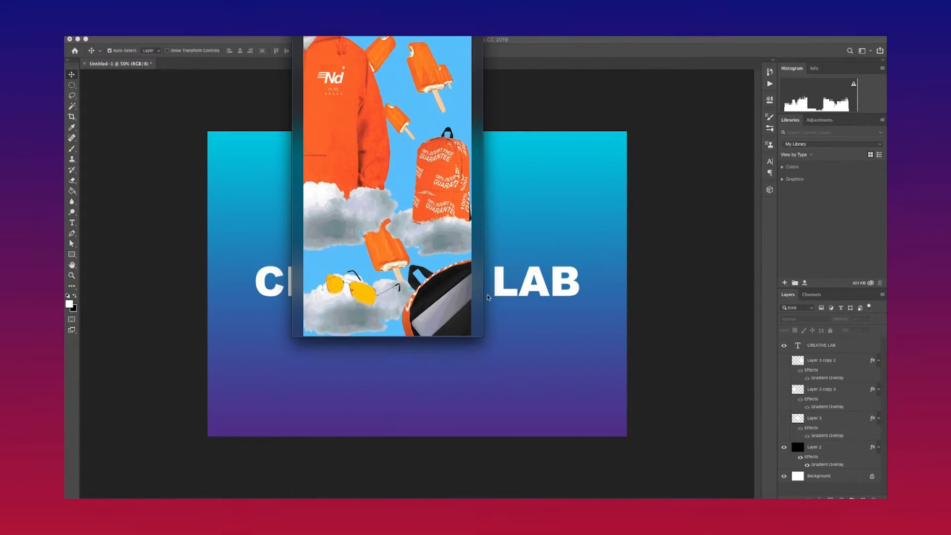
drag(363, 39, 386, 91)
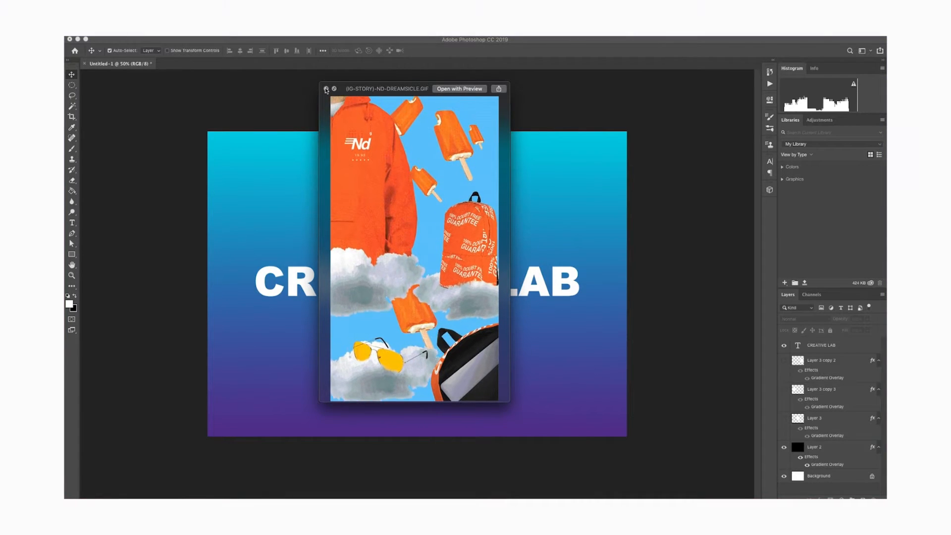
click(326, 89)
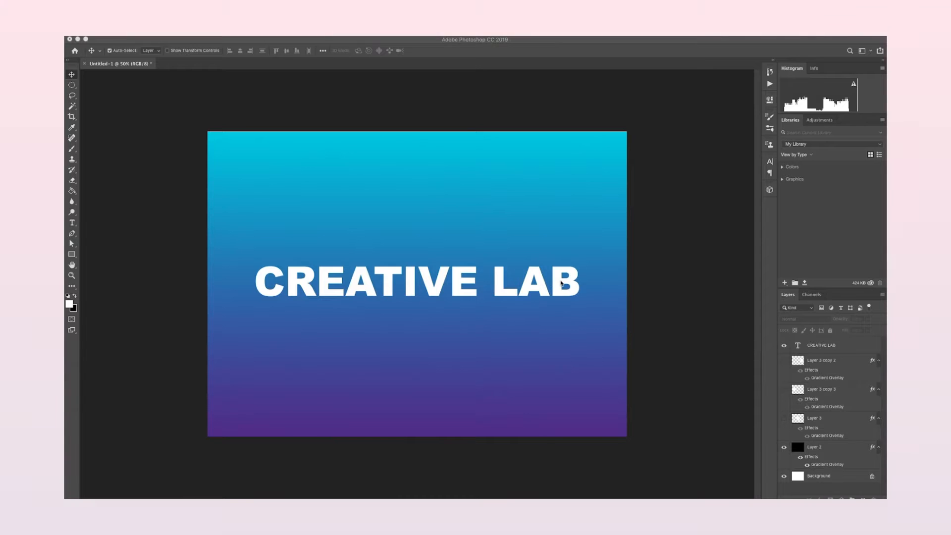
Hide the CREATIVE LAB text and delete all layers above Background
click(784, 345)
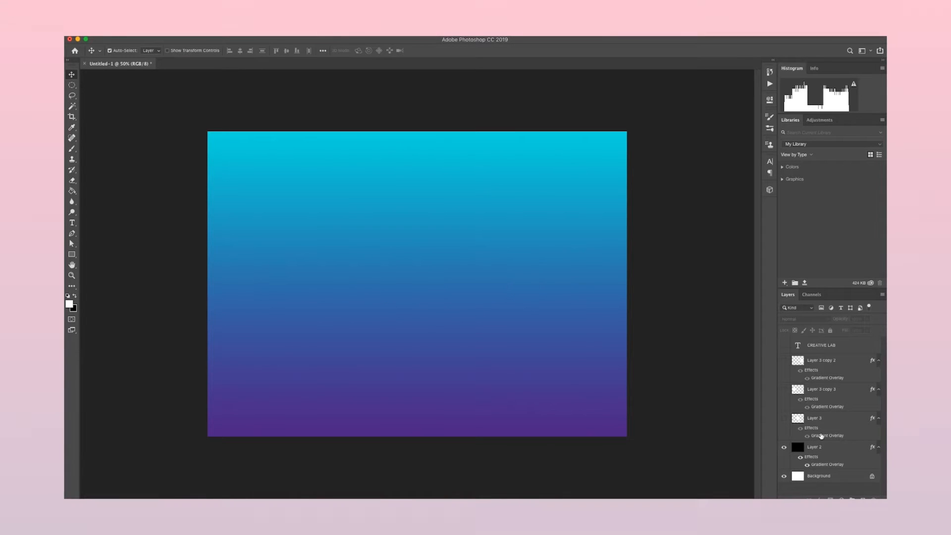
click(830, 452)
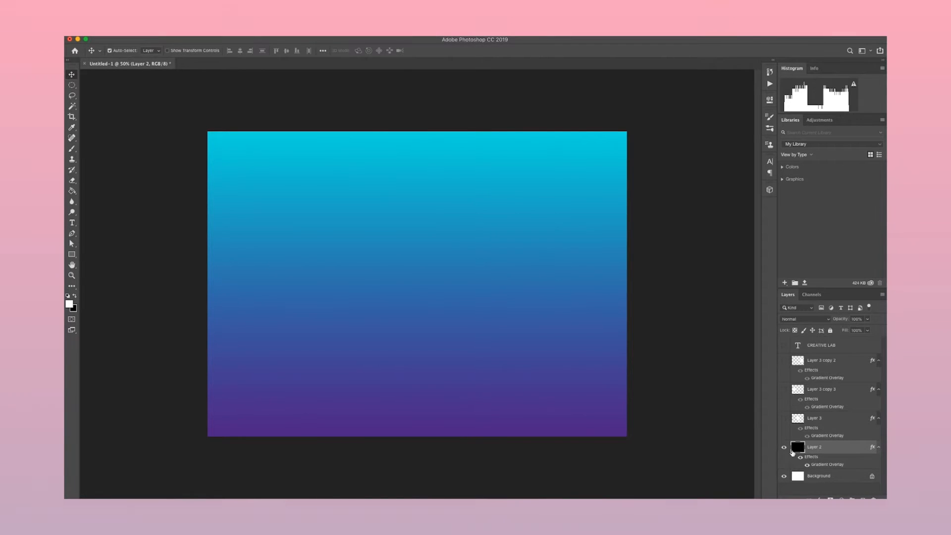
shift+click(833, 352)
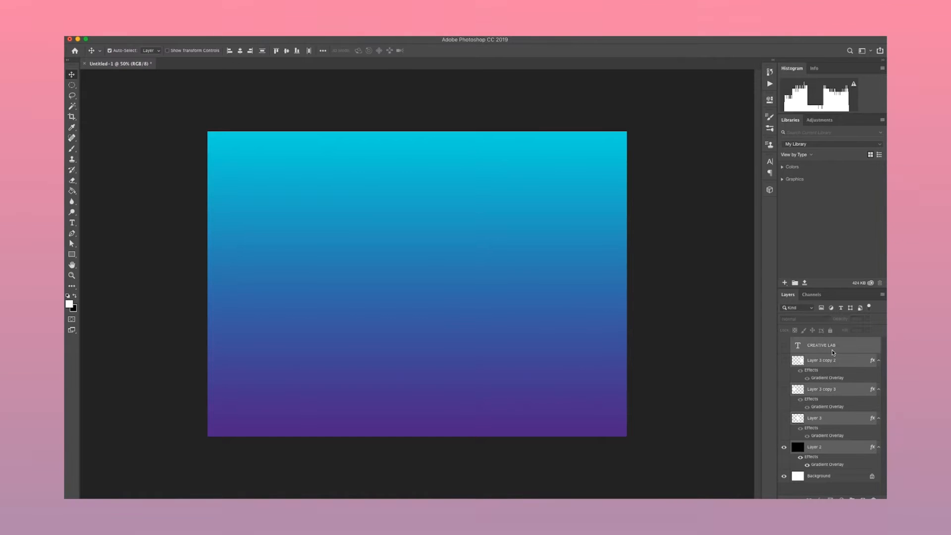
key(BackSpace)
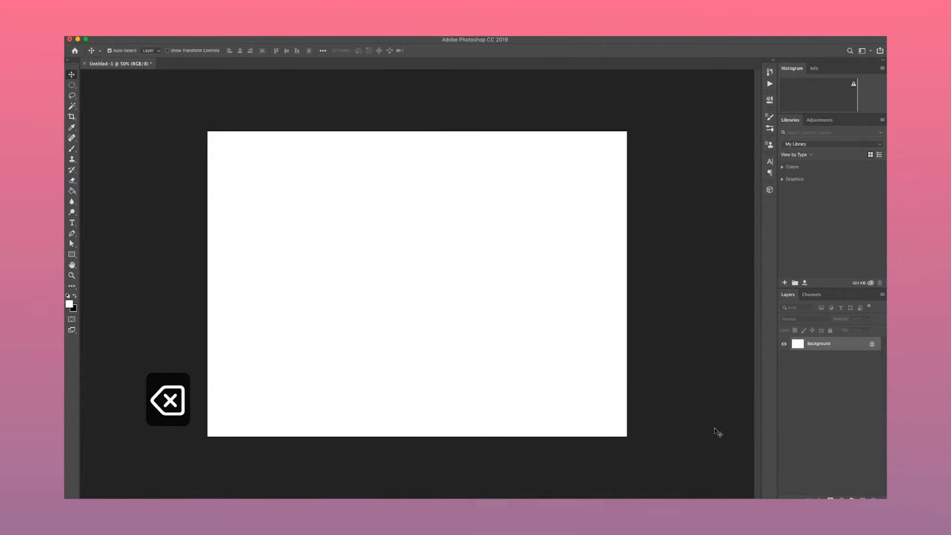
Add a new layer and fill it with a light pinkish grey foreground colour (H 0, S 4, B 89)
key(super+alt+shift+n)
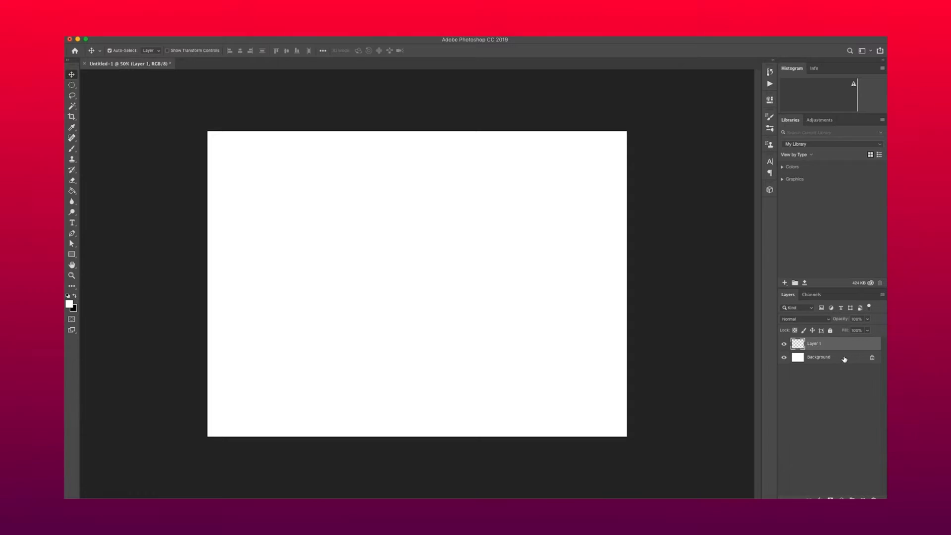
key(g)
key(g)
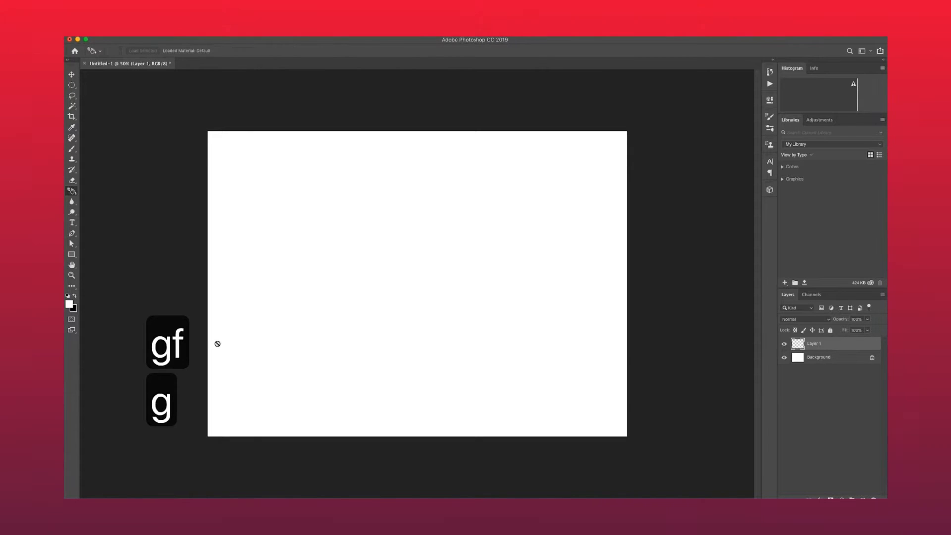
key(g)
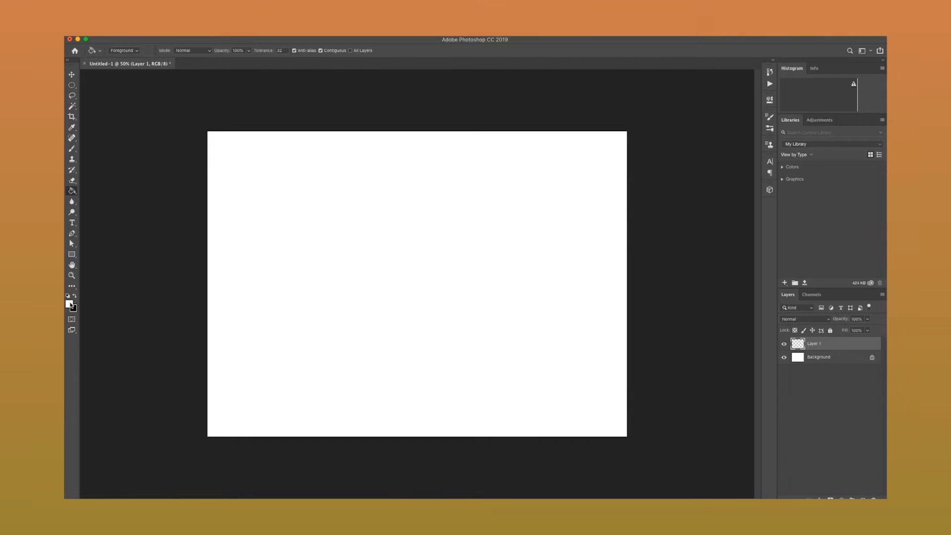
click(69, 304)
click(713, 400)
drag(569, 355, 617, 409)
click(800, 394)
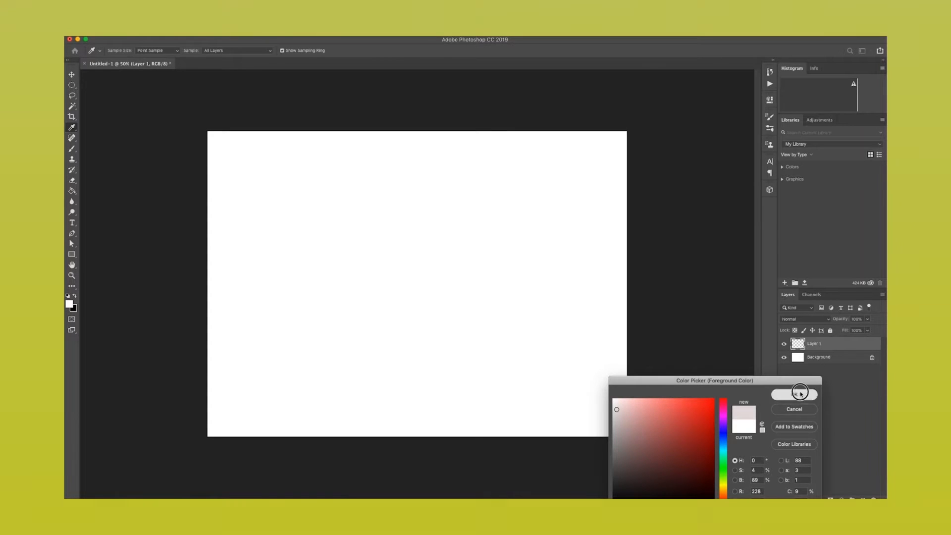
key(alt+BackSpace)
click(72, 74)
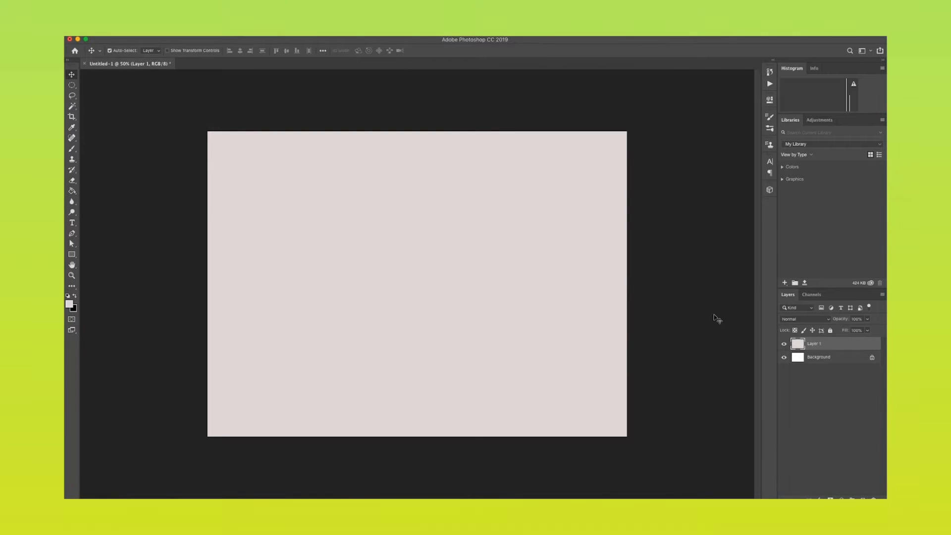
Add a Gradient Overlay to Layer 1 using the dark purple to red preset
double_click(826, 350)
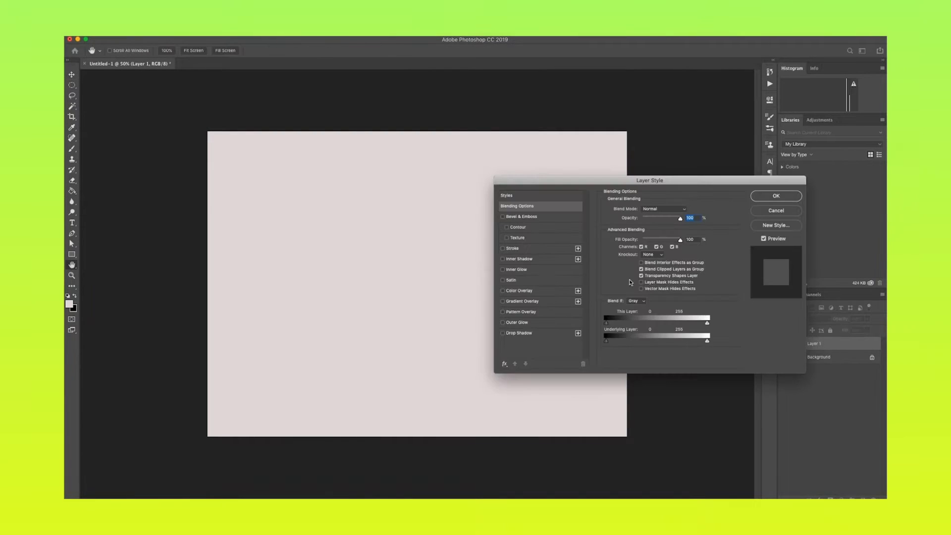
click(518, 302)
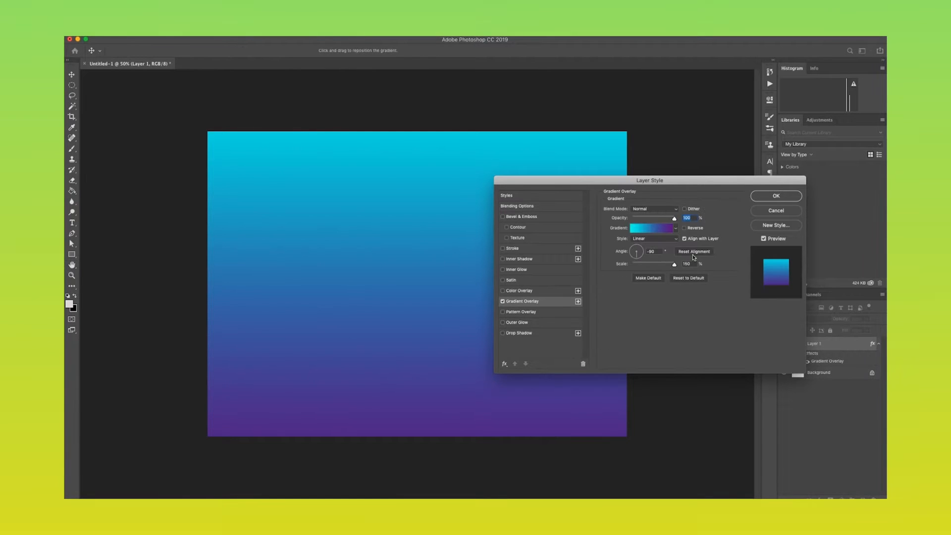
click(668, 230)
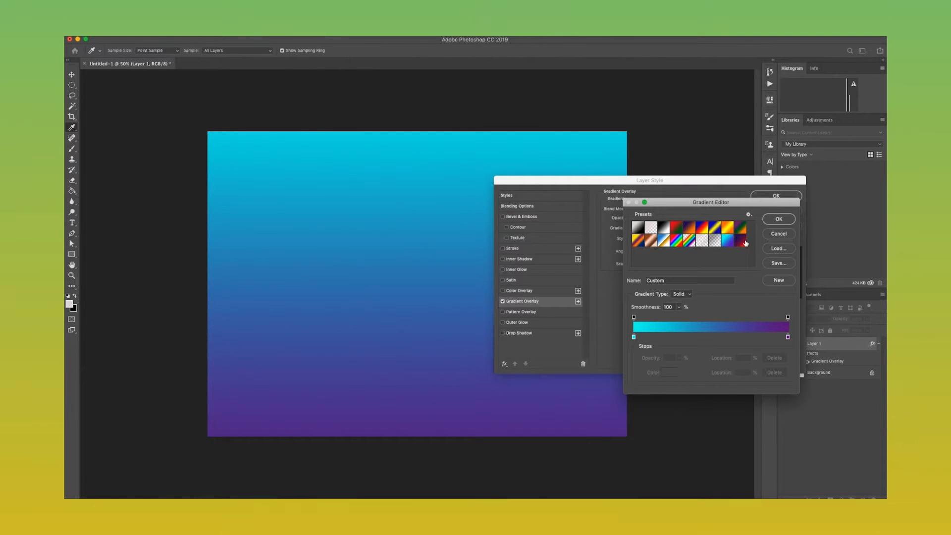
click(741, 241)
Recolour Layer 1's gradient overlay to run from dark green to yellow-green and apply the layer style
click(787, 338)
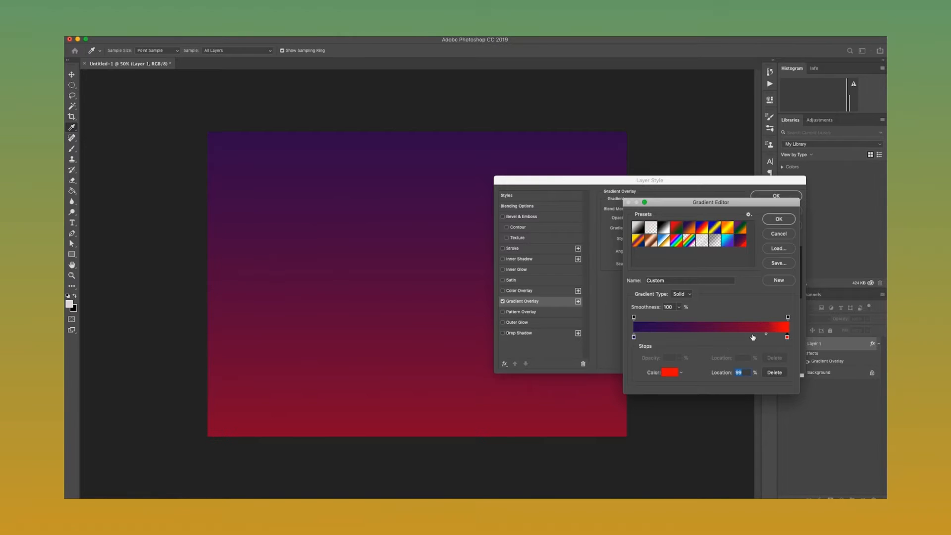
click(670, 373)
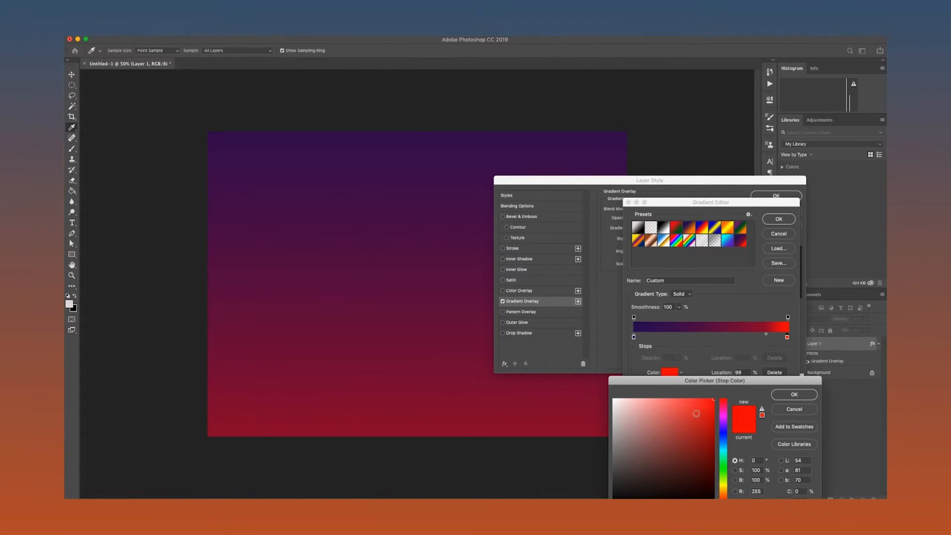
click(724, 416)
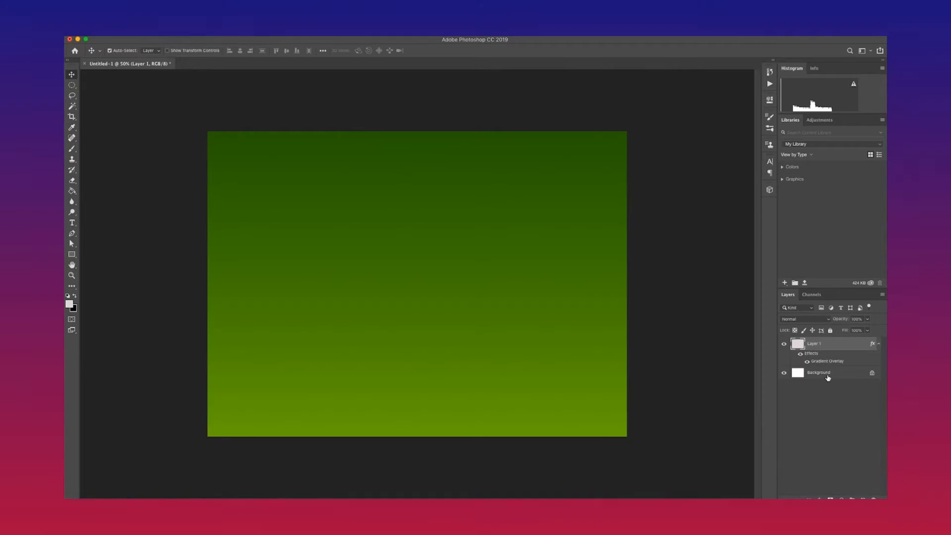
Reverse Layer 1's gradient overlay, set its colour midpoint location to 58%, and apply the changes
double_click(813, 366)
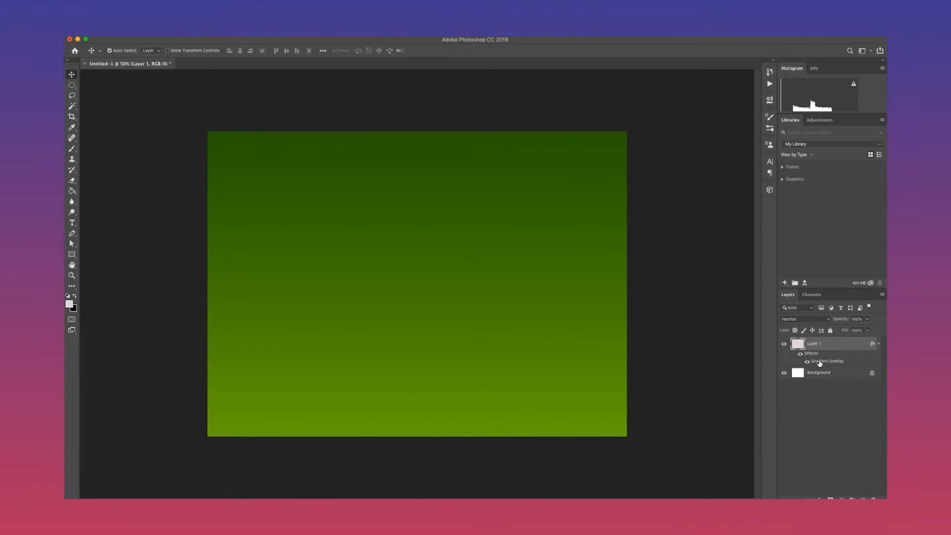
click(686, 228)
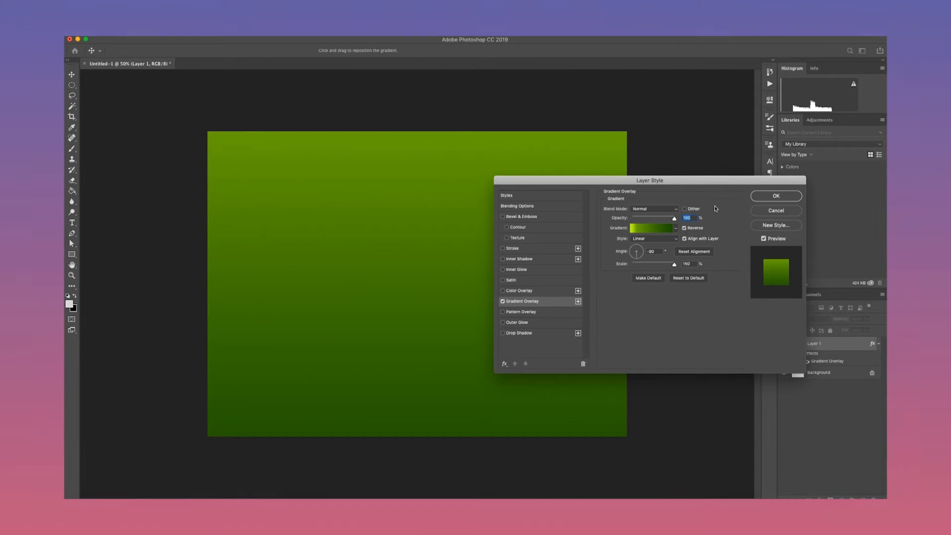
click(653, 238)
click(650, 232)
click(657, 229)
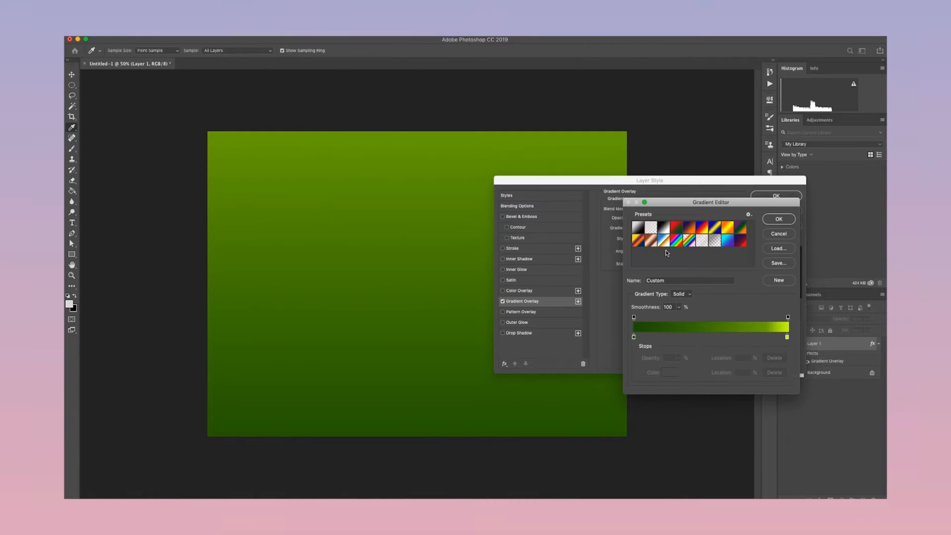
click(787, 338)
drag(765, 338, 724, 339)
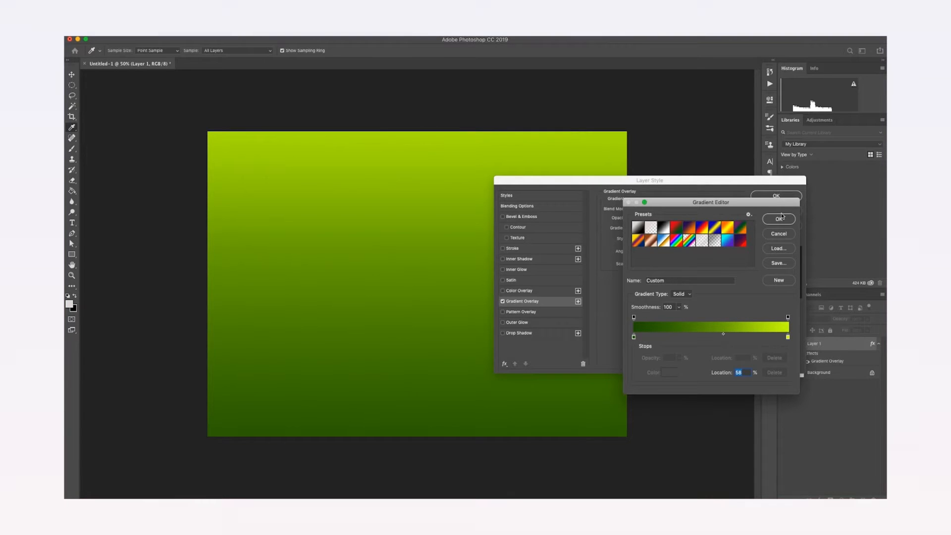
click(779, 218)
click(776, 196)
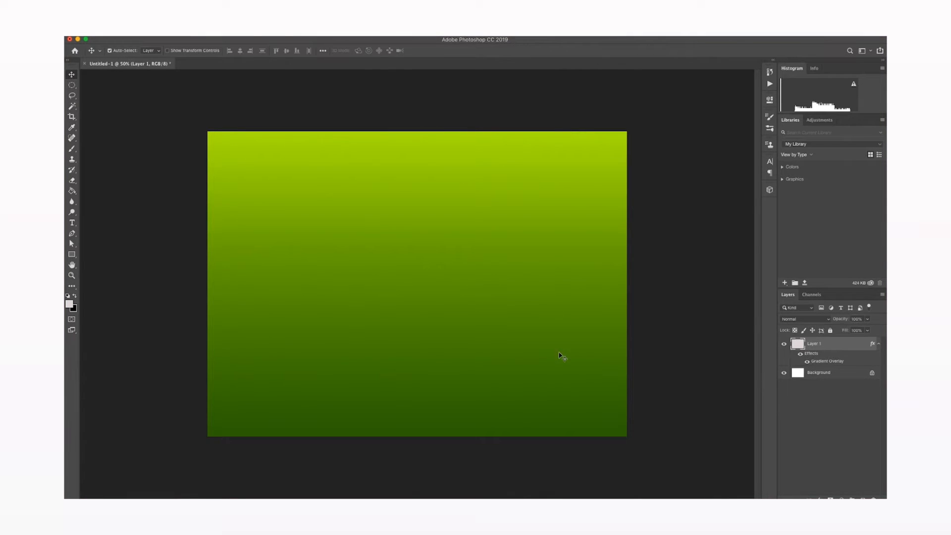
Draw a circular selection with the Elliptical Marquee and move it near the centre of the canvas
click(73, 86)
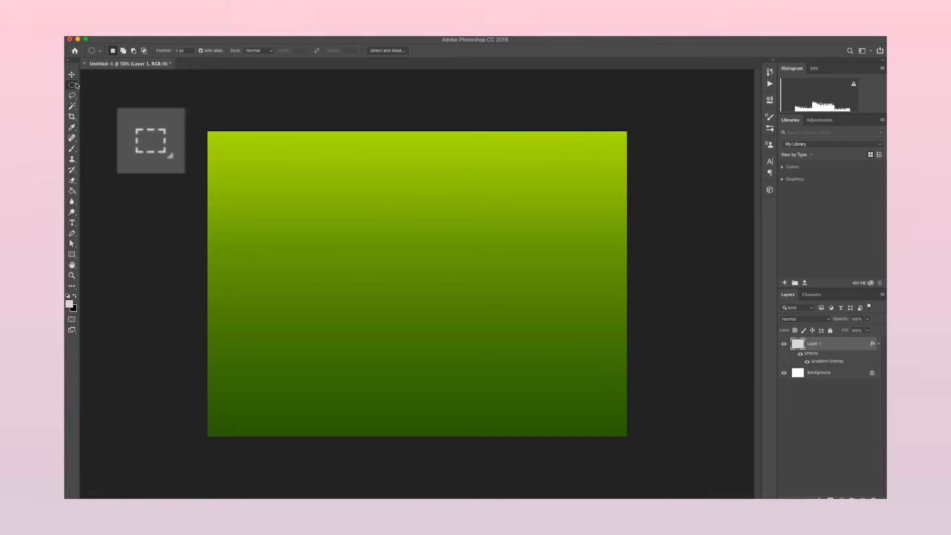
drag(411, 247, 502, 340)
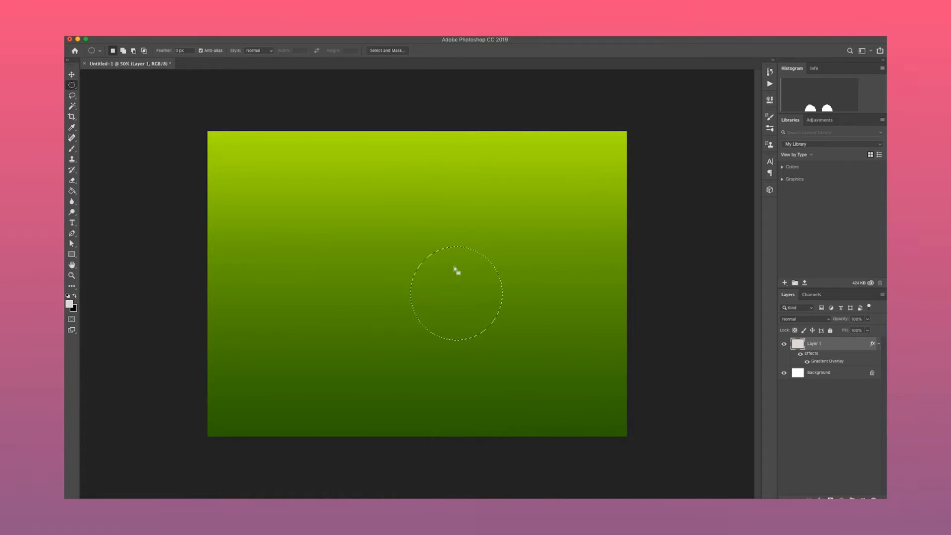
drag(446, 283, 416, 265)
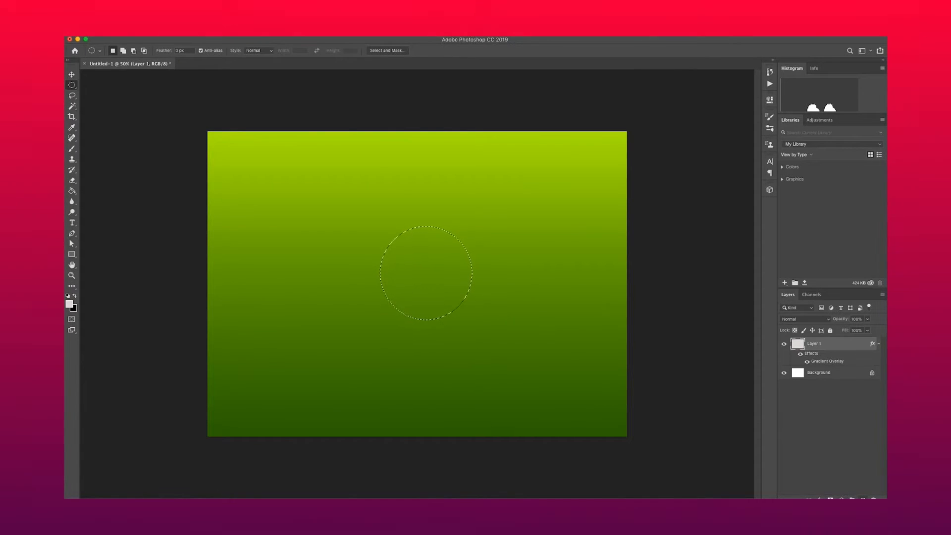
Add a new layer, fill the circular selection with the light foreground colour, and deselect
click(862, 498)
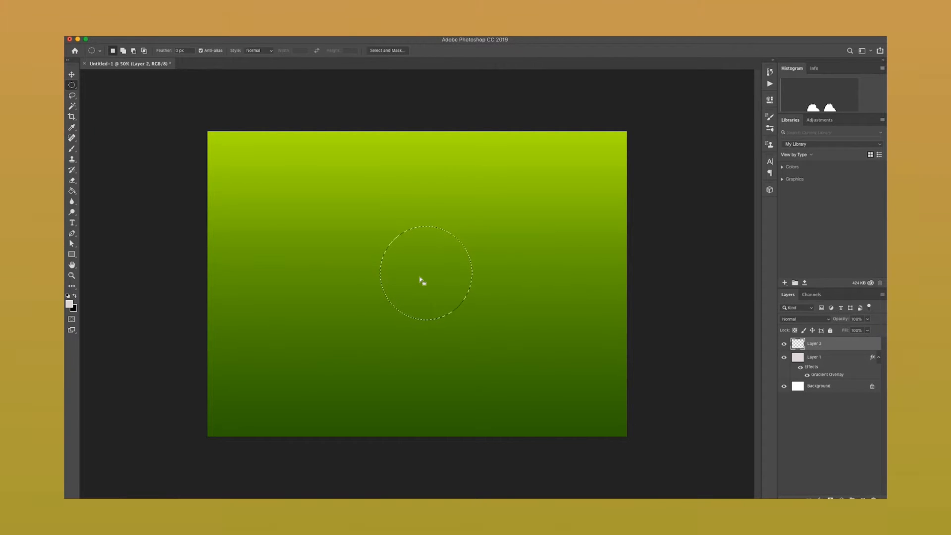
key(g)
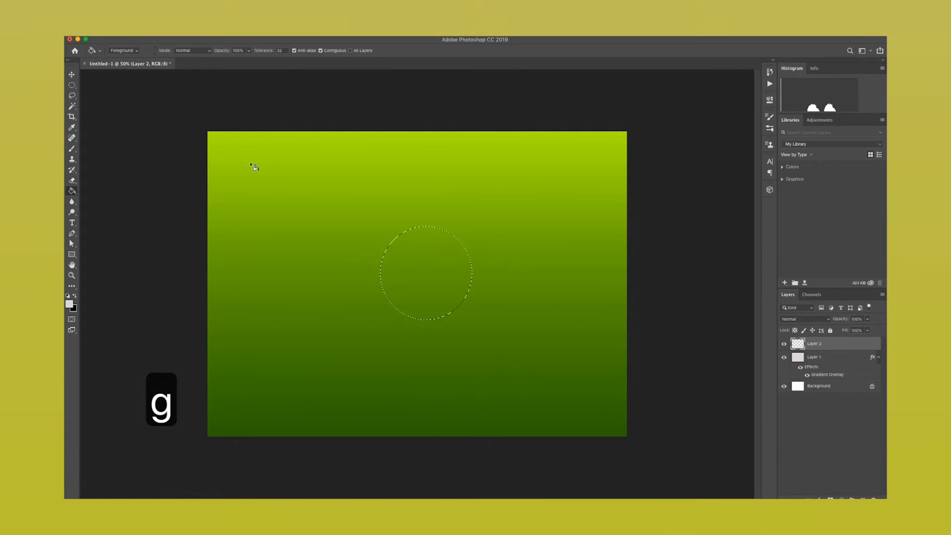
click(439, 266)
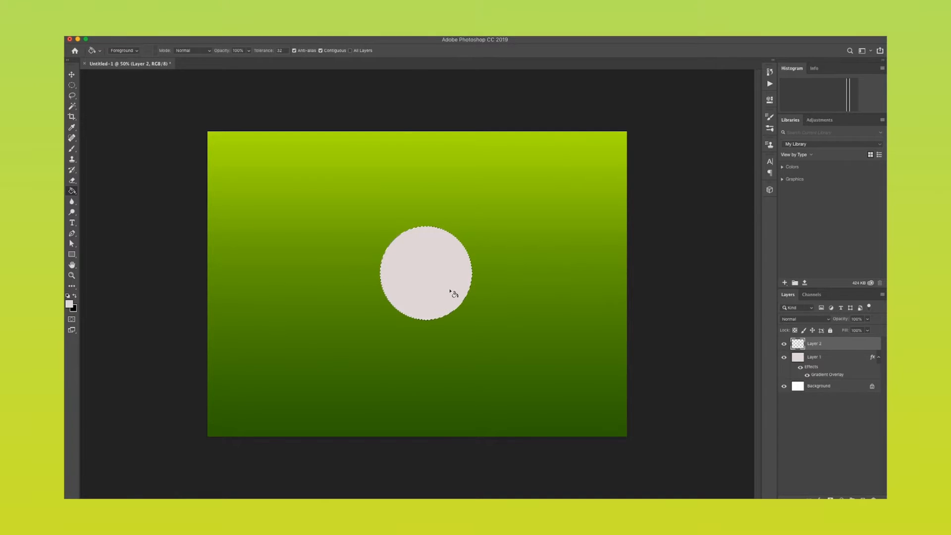
key(super+d)
Copy Layer 1's Gradient Overlay effect onto the circle on Layer 2
click(72, 74)
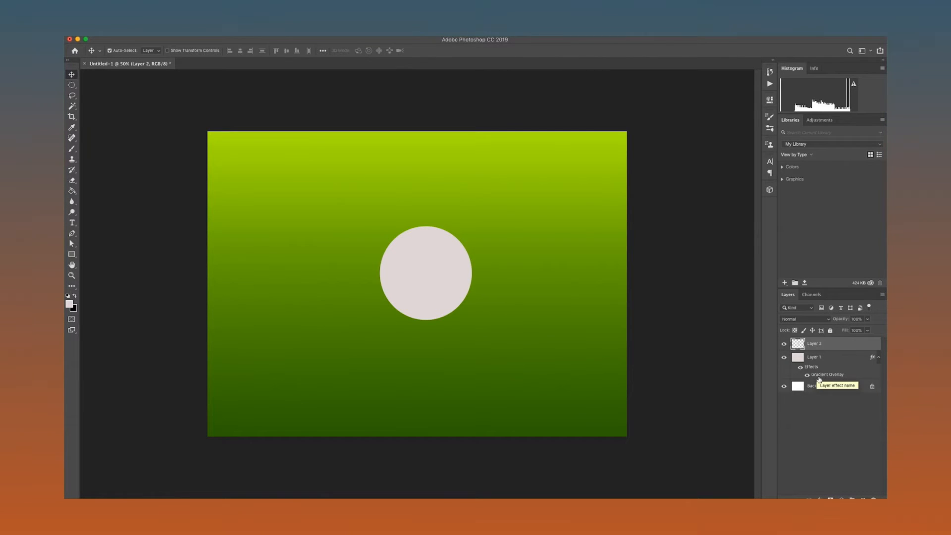
drag(820, 378, 817, 352)
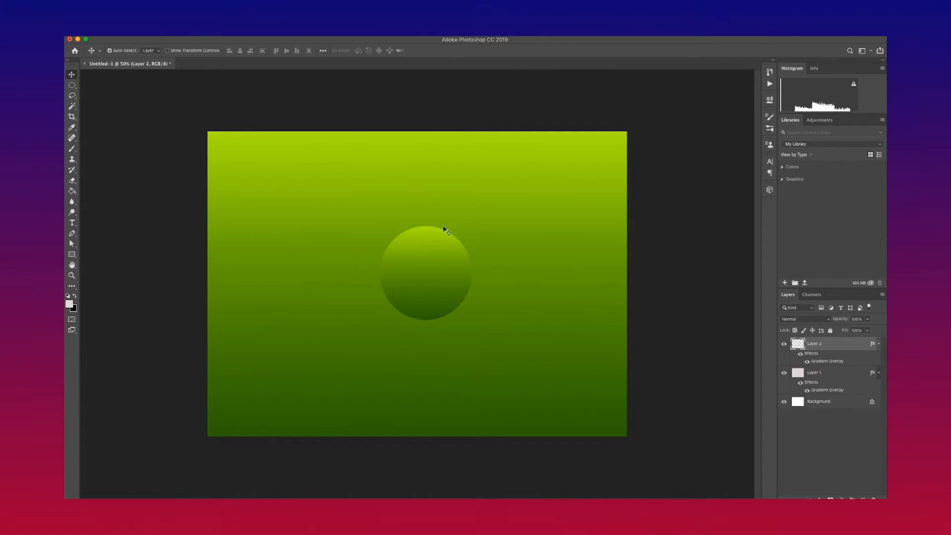
Turn off the Reverse option of Layer 2's Gradient Overlay and apply the change
double_click(819, 364)
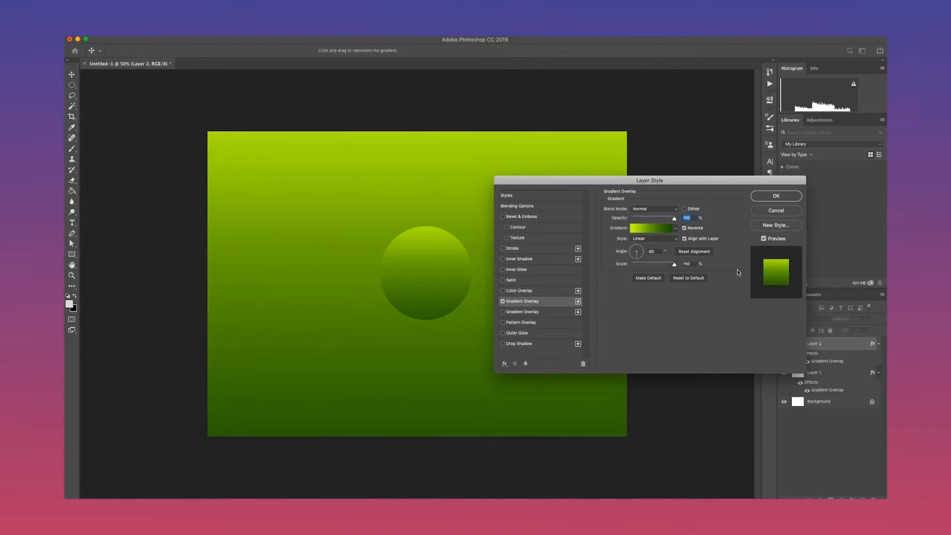
click(683, 229)
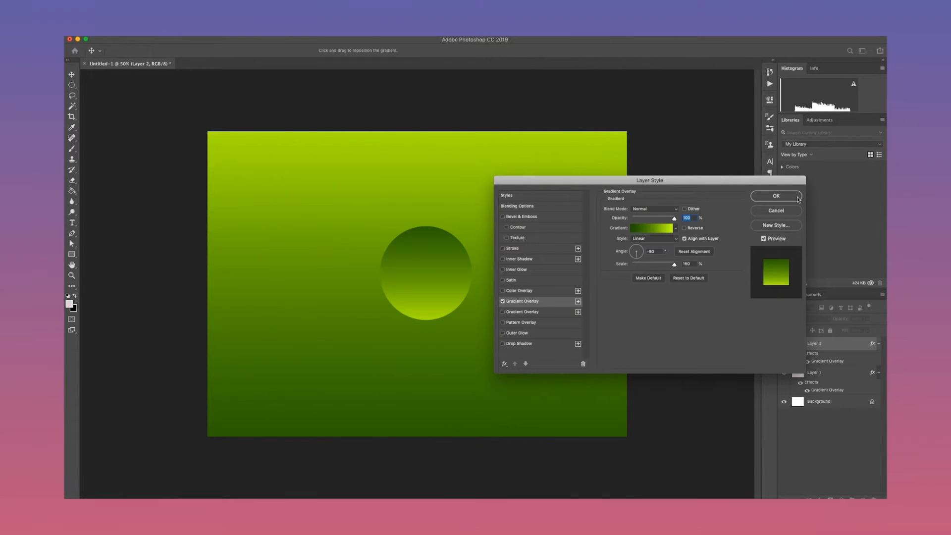
click(796, 198)
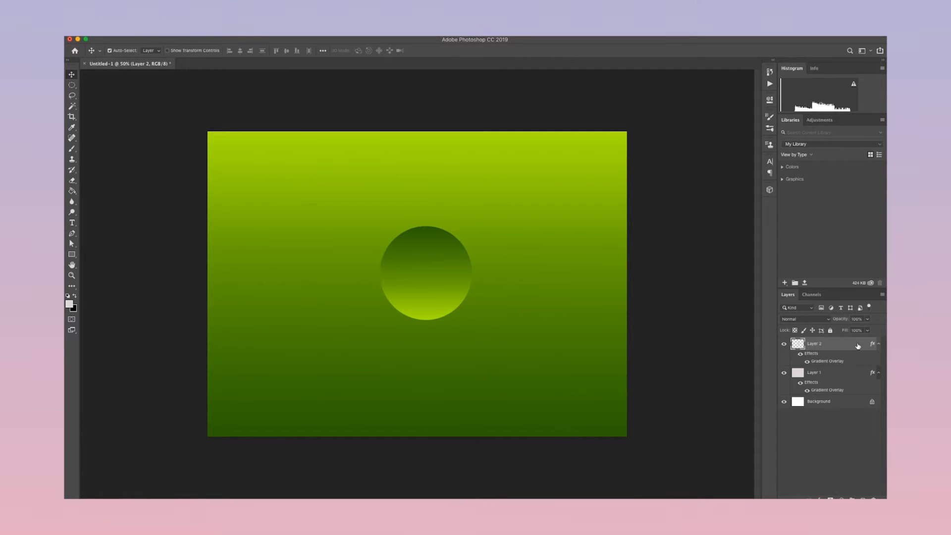
Add a Drop Shadow to the circle on Layer 2 with size 250 px and opacity about 13%, and apply it
double_click(815, 355)
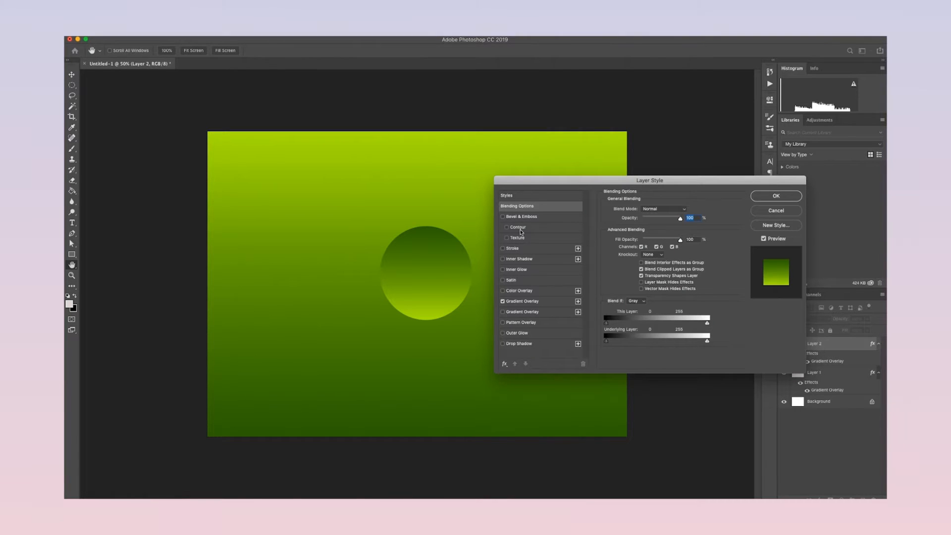
click(503, 343)
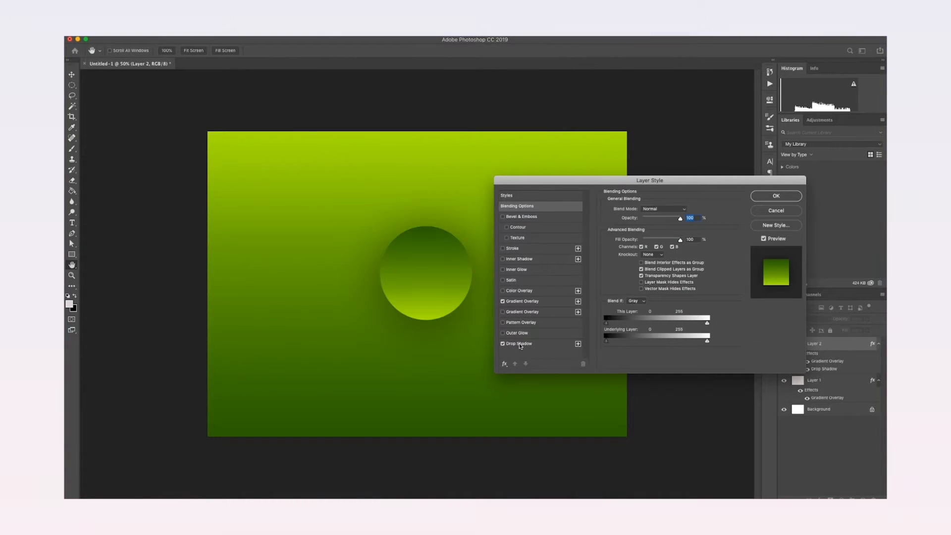
click(520, 343)
drag(634, 254, 692, 265)
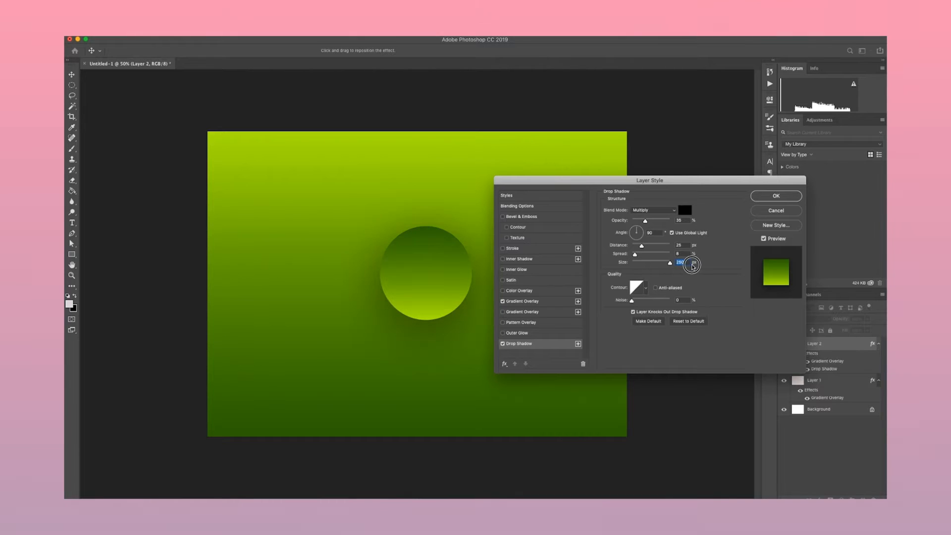
drag(645, 221, 637, 222)
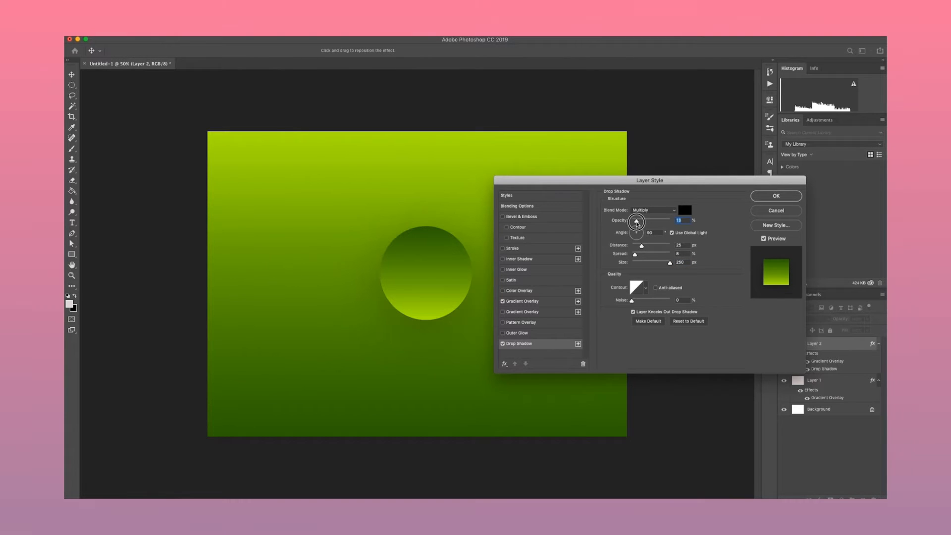
drag(636, 222, 635, 222)
click(759, 196)
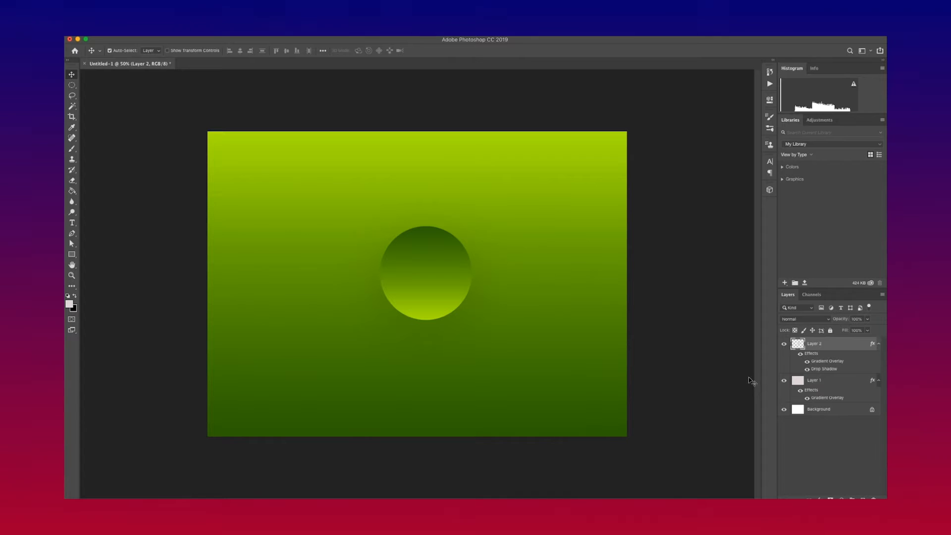
Duplicate the circle layer twice and place one copy on each side of the original in a level row
key(super+j)
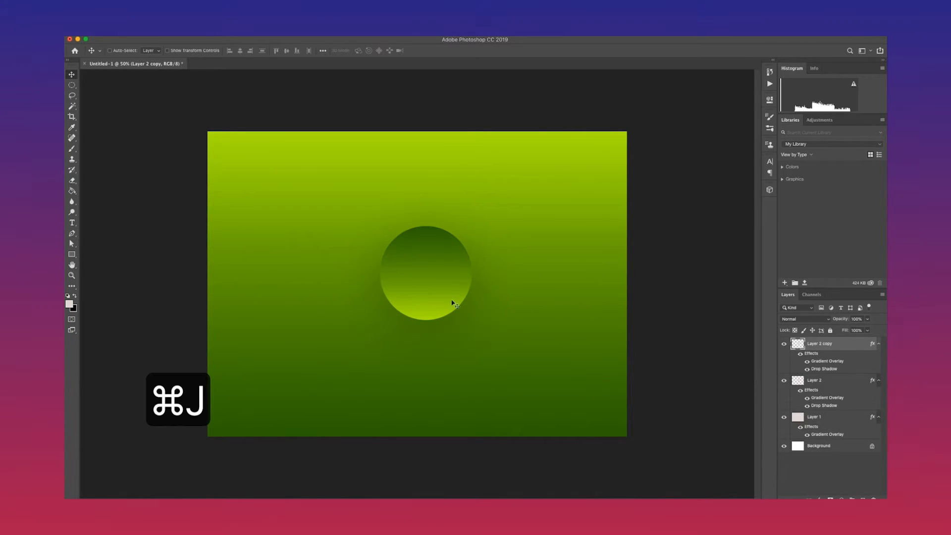
drag(440, 298, 537, 301)
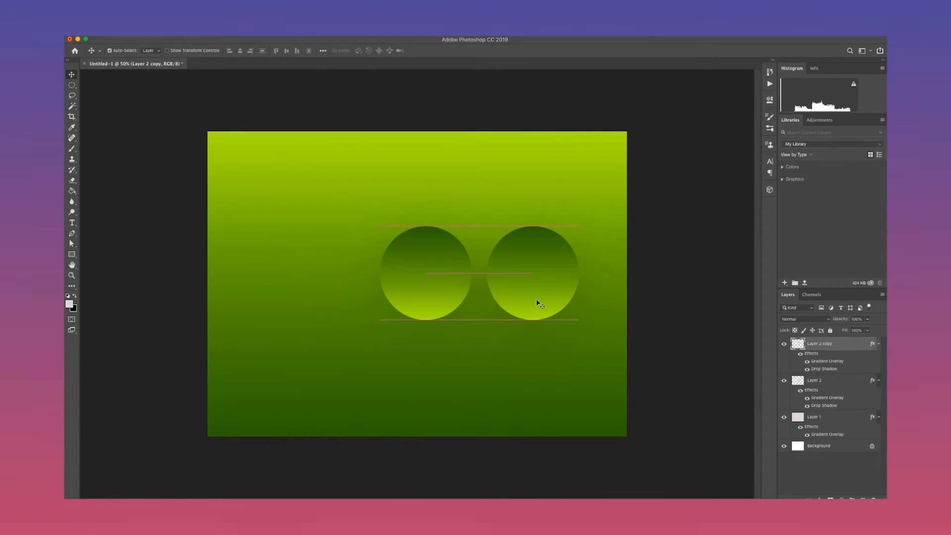
key(super+k)
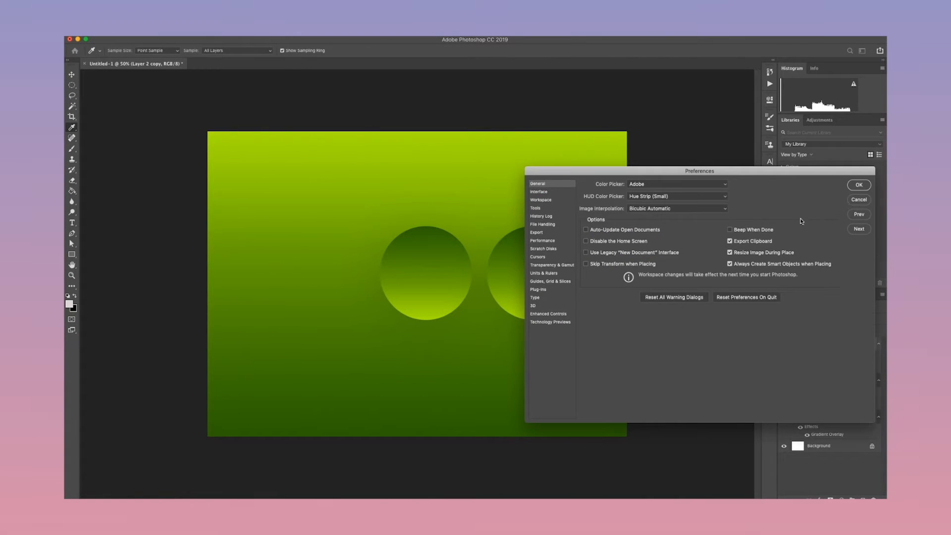
key(Escape)
key(v)
key(super+j)
drag(552, 284, 342, 285)
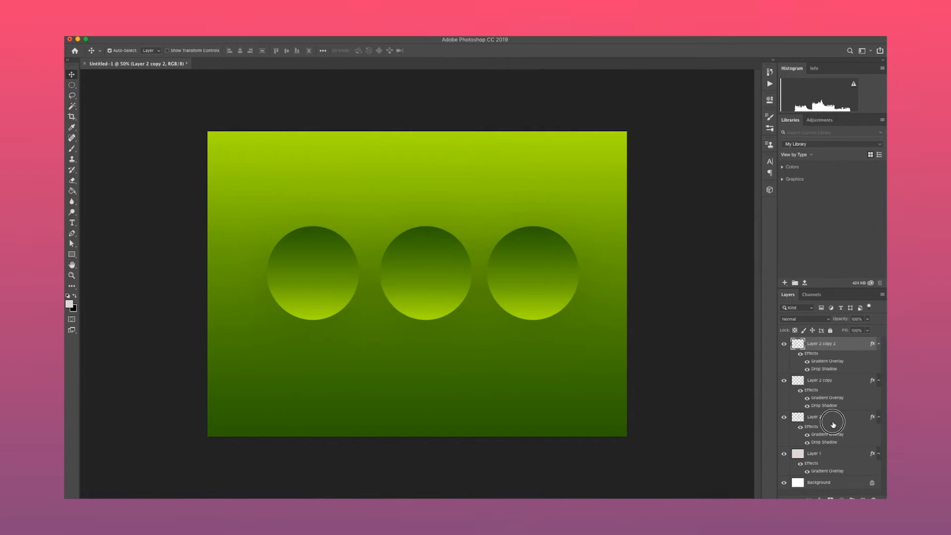
Select the three circle layers and distribute them evenly across the horizontal
shift+click(815, 417)
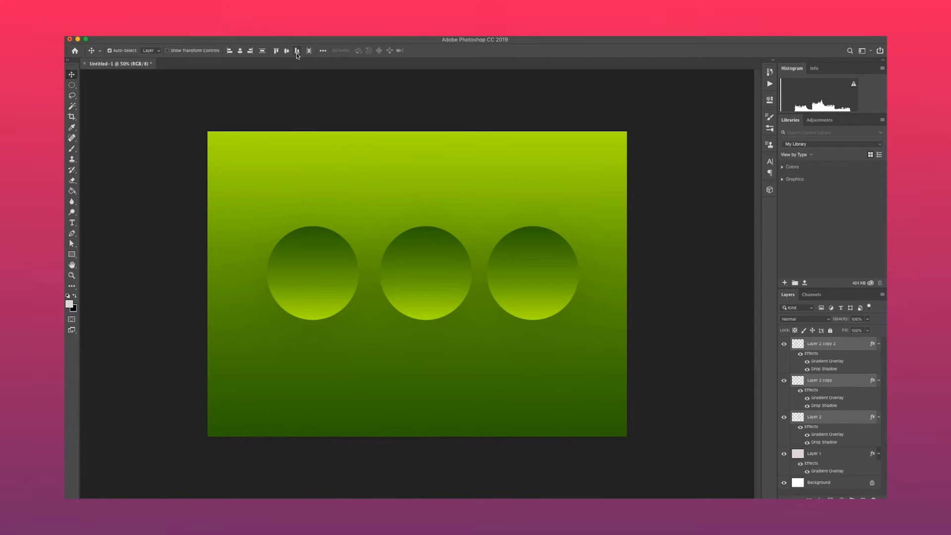
click(240, 51)
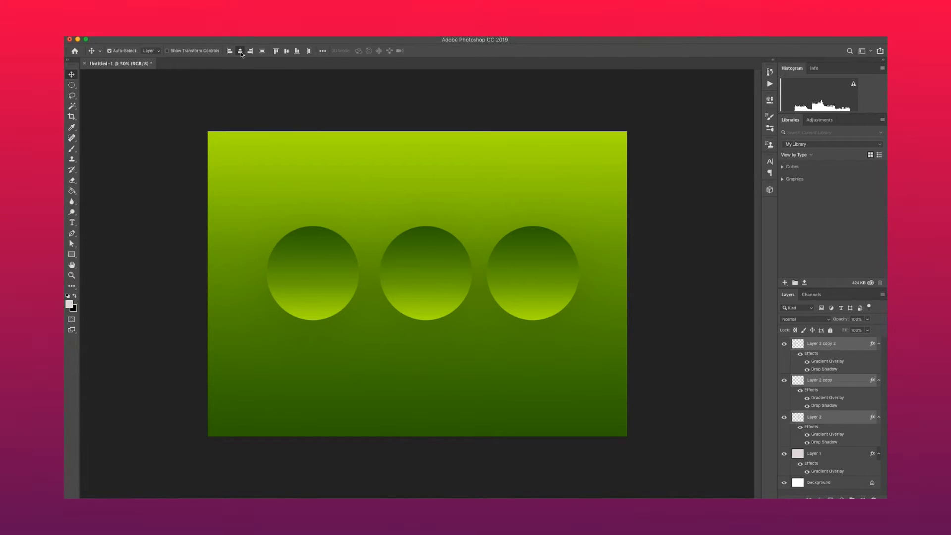
key(super+z)
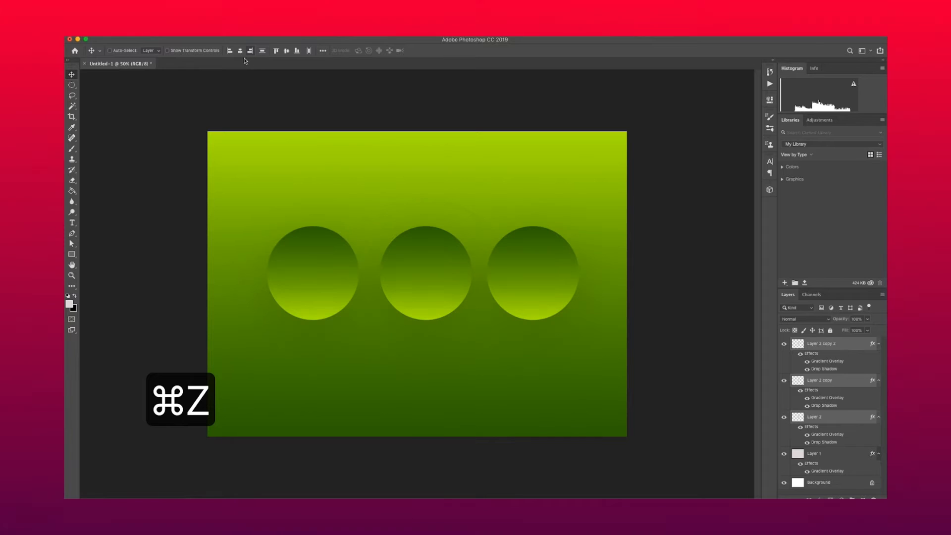
click(308, 51)
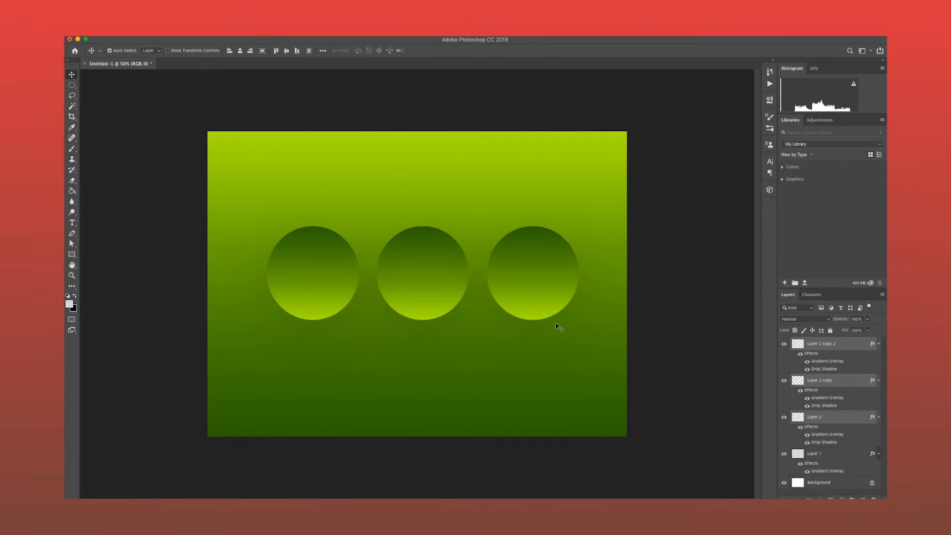
Scale the three selected circles down together and reposition the row near the middle of the canvas
drag(548, 304, 551, 315)
key(super+t)
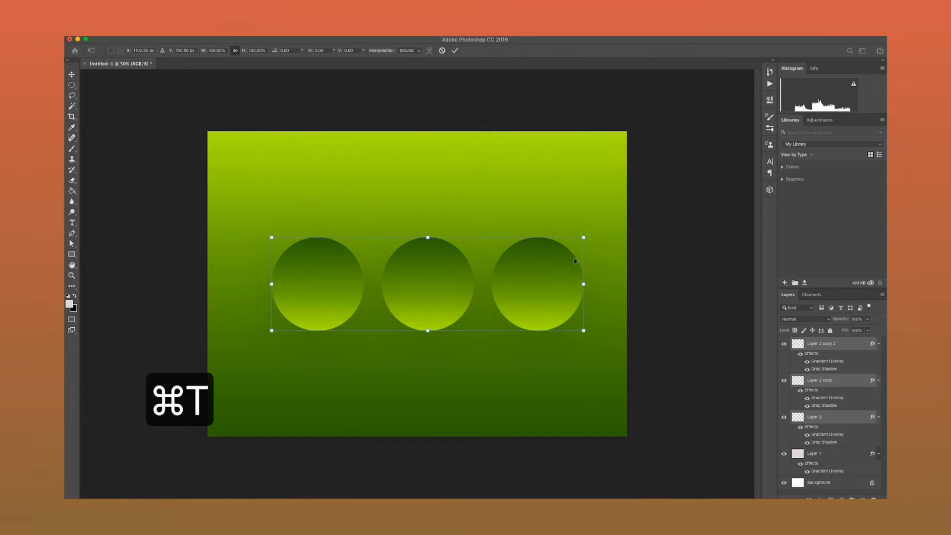
drag(582, 239, 509, 267)
key(Return)
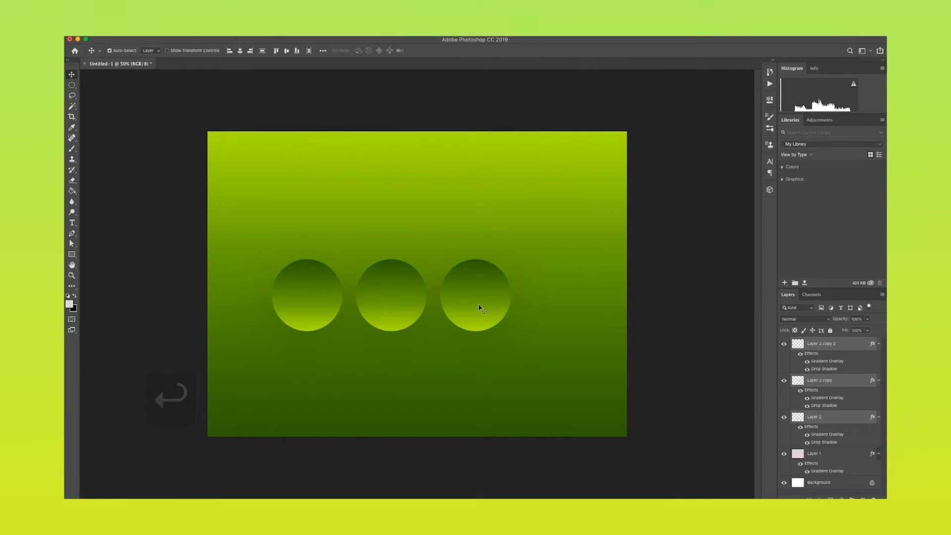
drag(479, 308, 515, 295)
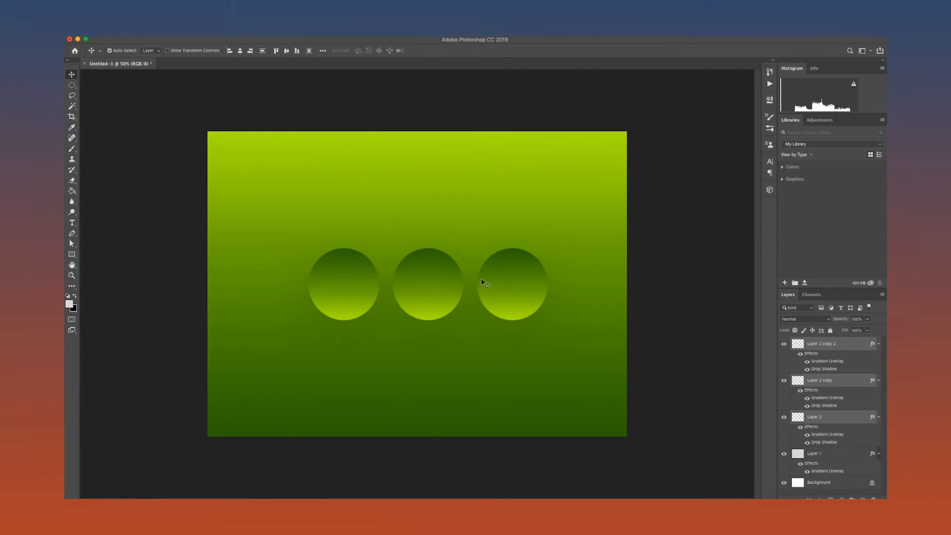
key(super+t)
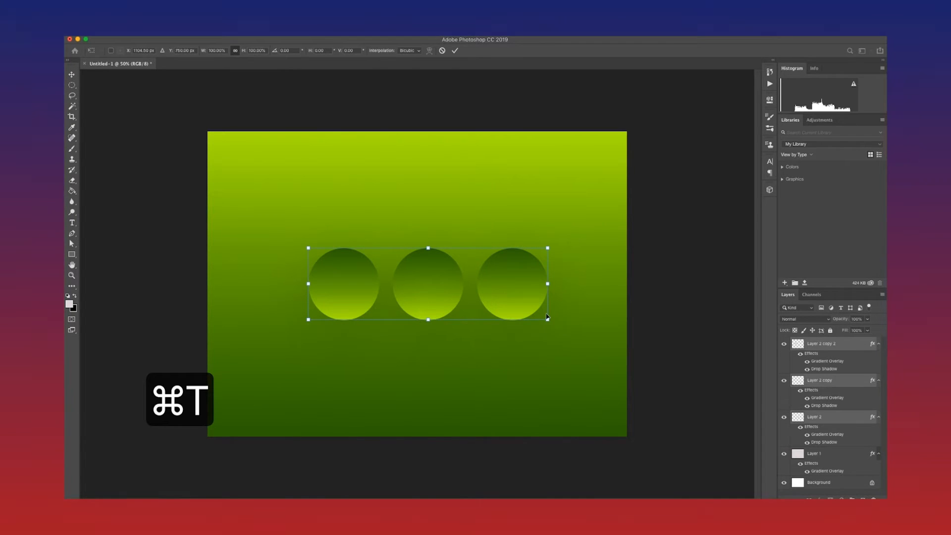
drag(548, 319, 535, 337)
key(super+z)
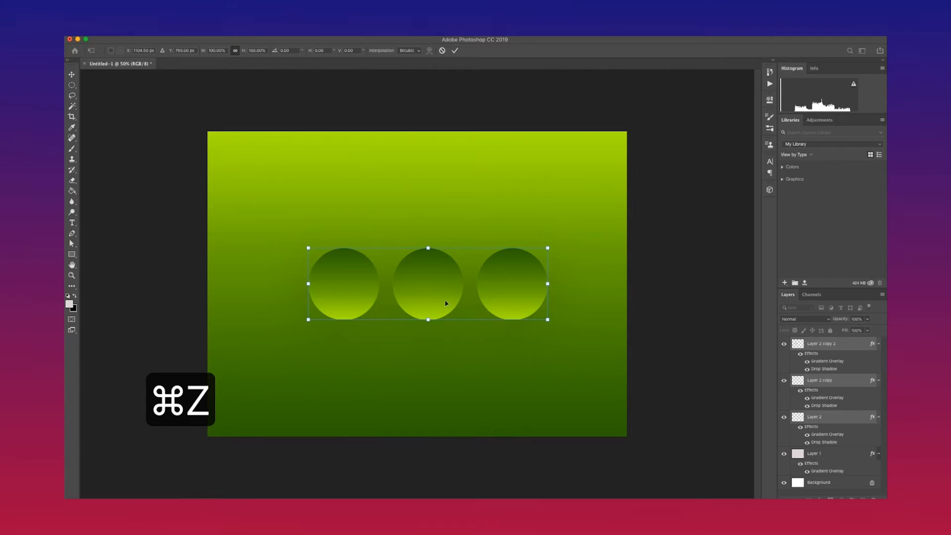
key(super+z)
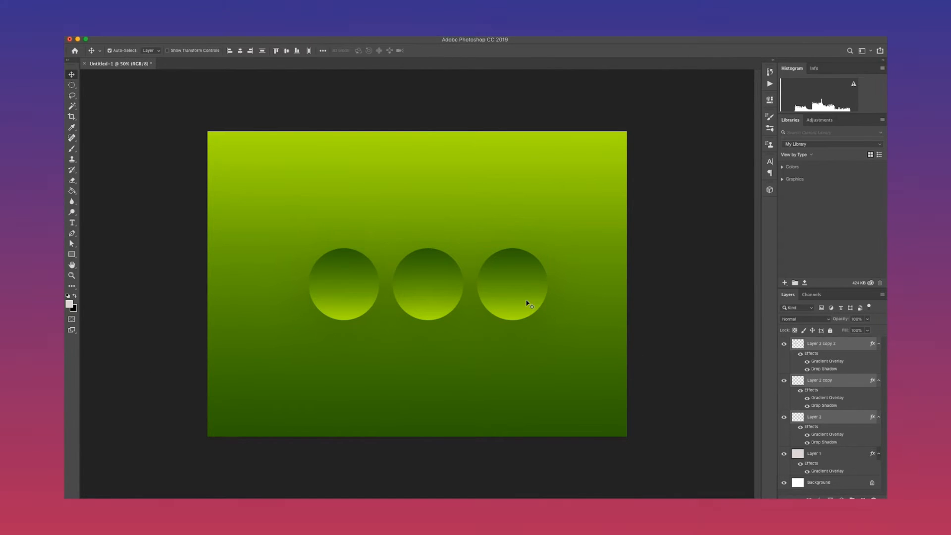
Rearrange the three circles into a wider, evenly spaced row of slightly larger circles and deselect the layers
click(805, 381)
click(528, 315)
drag(527, 311, 555, 311)
click(338, 301)
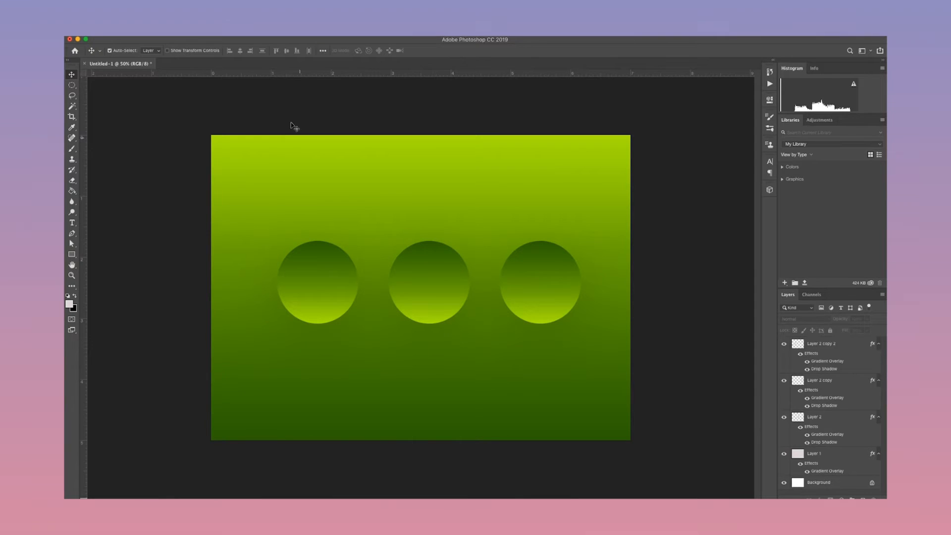
click(206, 111)
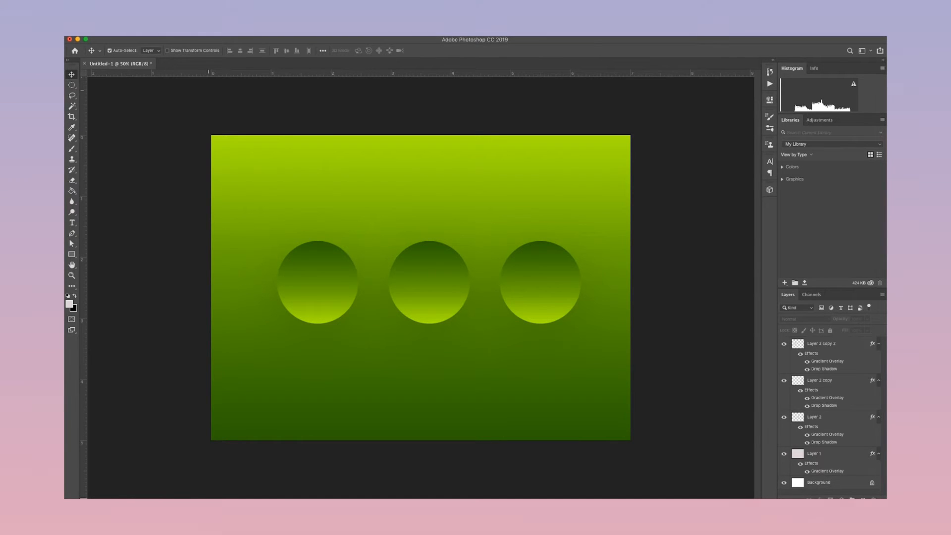
Choose the Motion workspace and display the Timeline
click(81, 42)
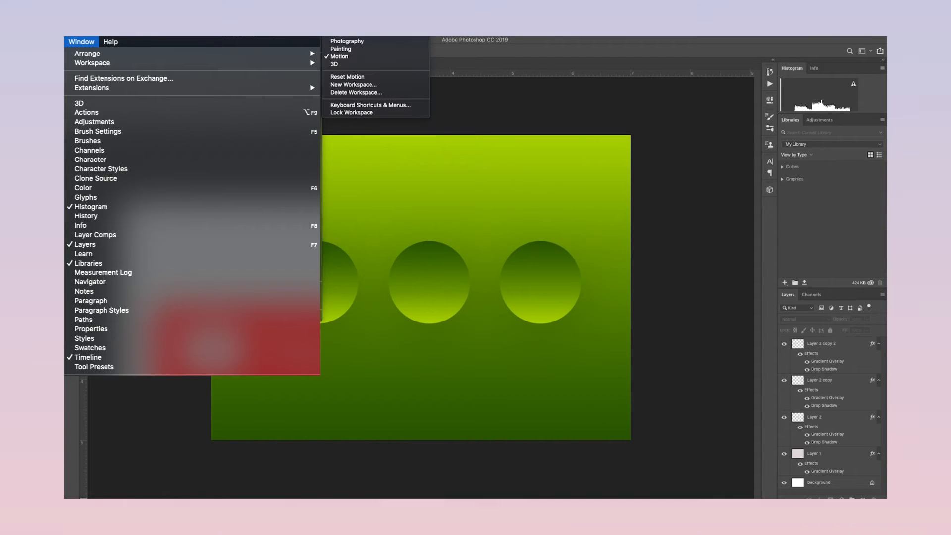
click(342, 55)
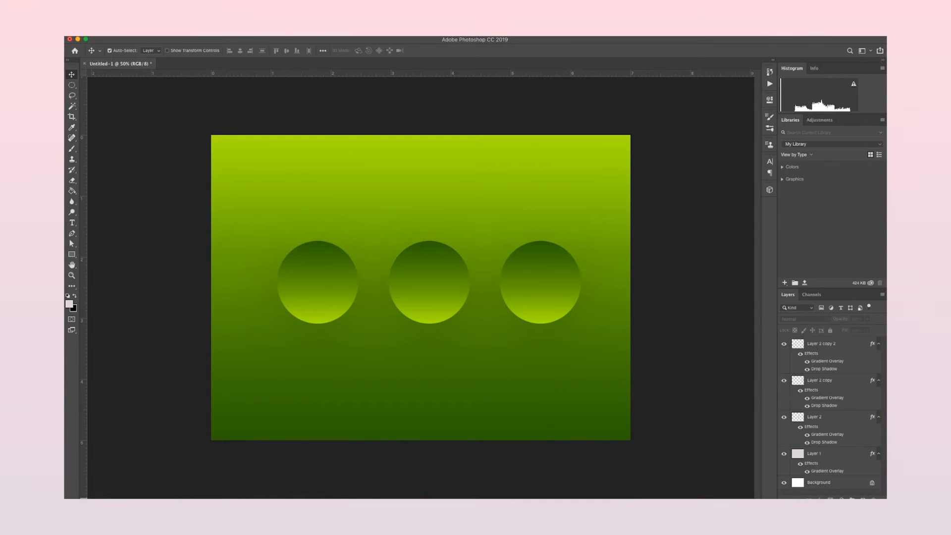
click(229, 34)
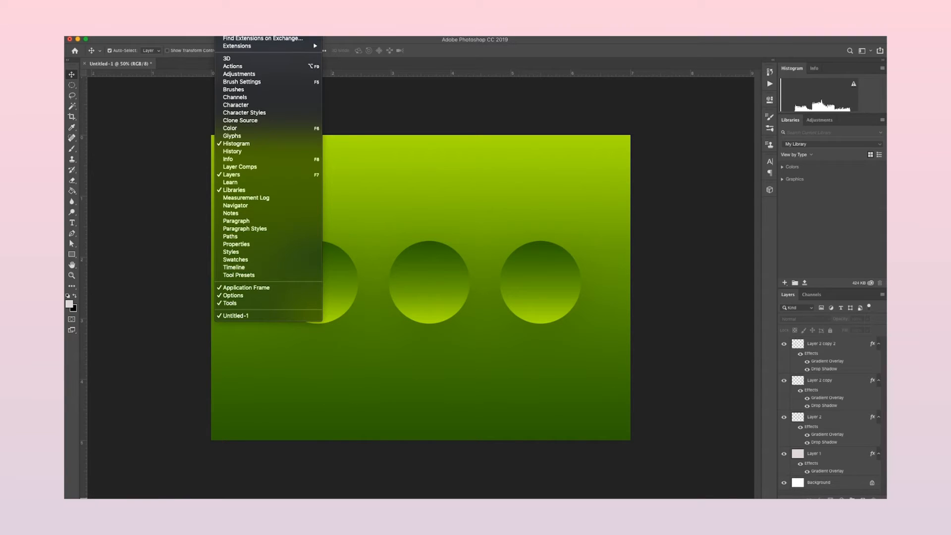
click(238, 268)
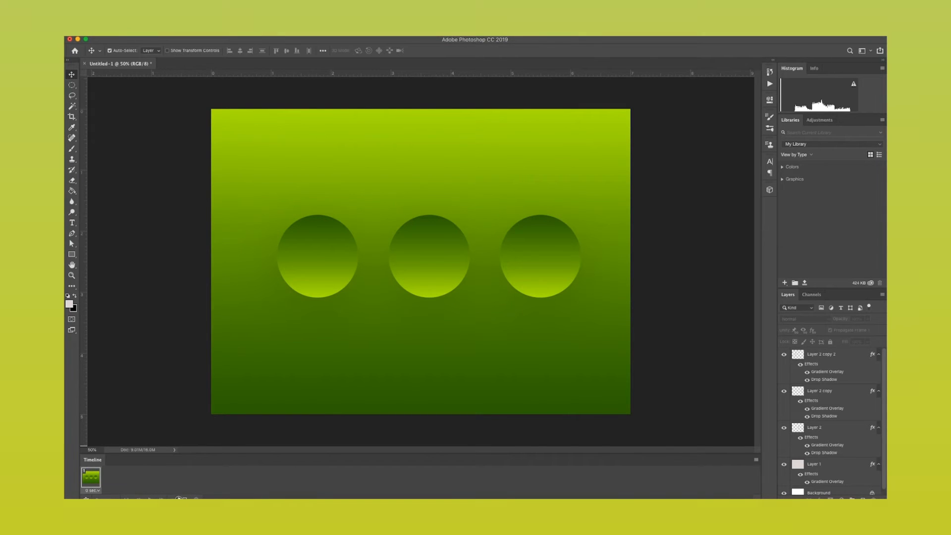
Duplicate the first animation frame and, in frame 2, move the left circle straight up near the canvas's upper edge
click(185, 498)
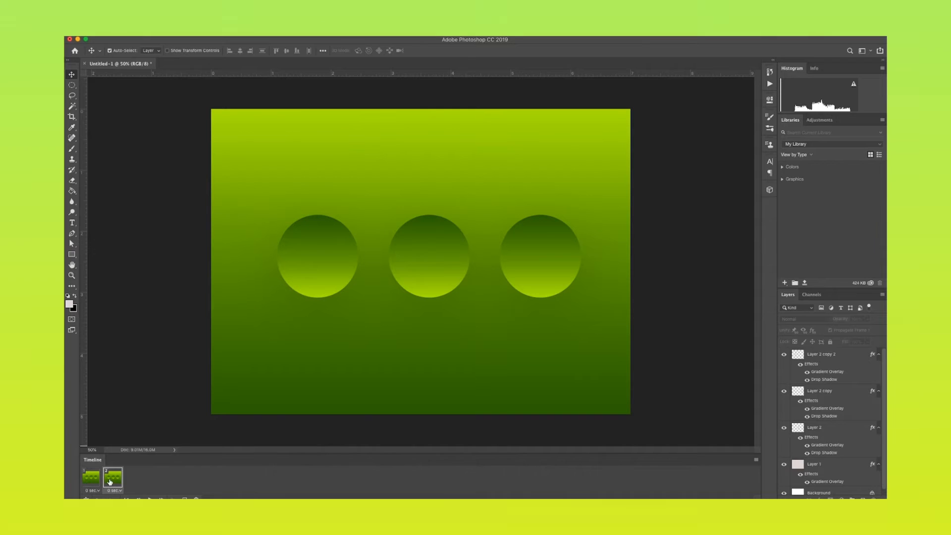
click(322, 264)
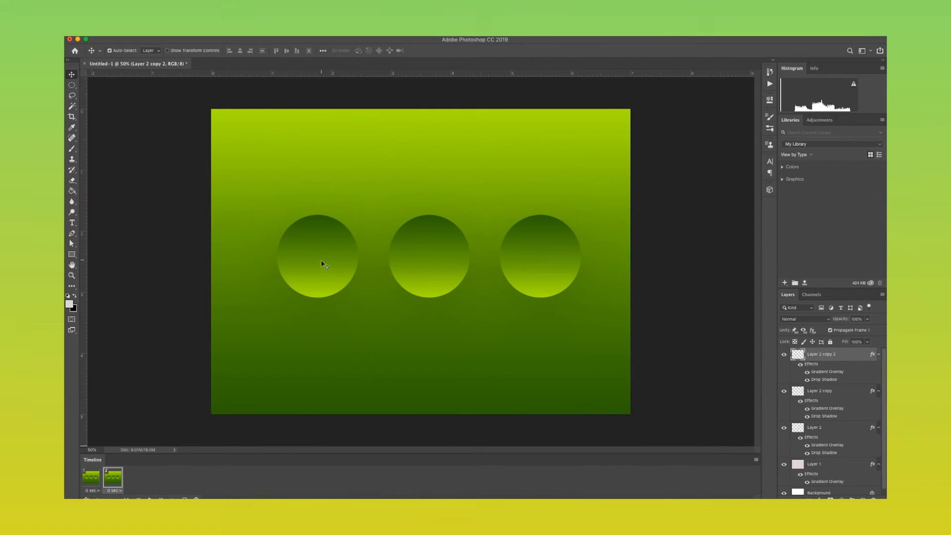
mouse_move(323, 273)
mouse_down()
mouse_move(322, 178)
mouse_move(325, 275)
mouse_up()
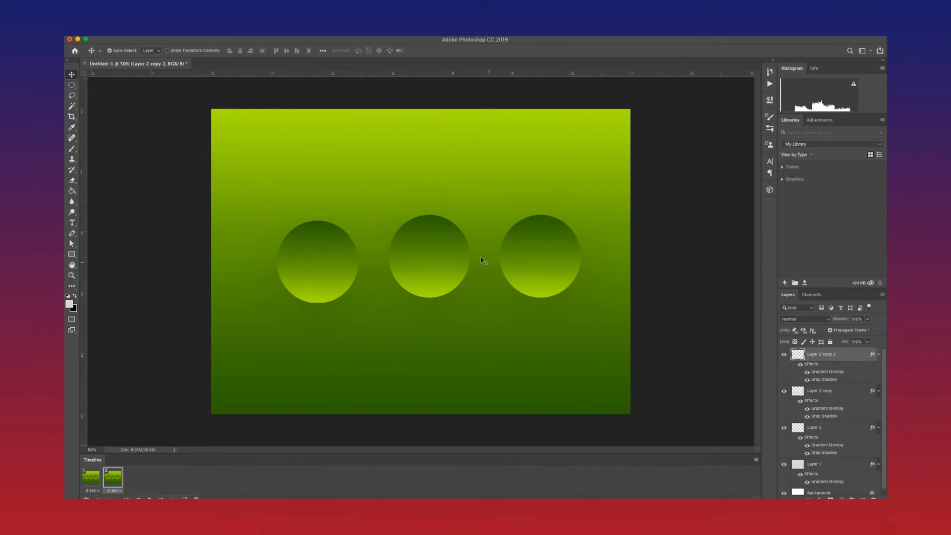
drag(312, 261, 313, 170)
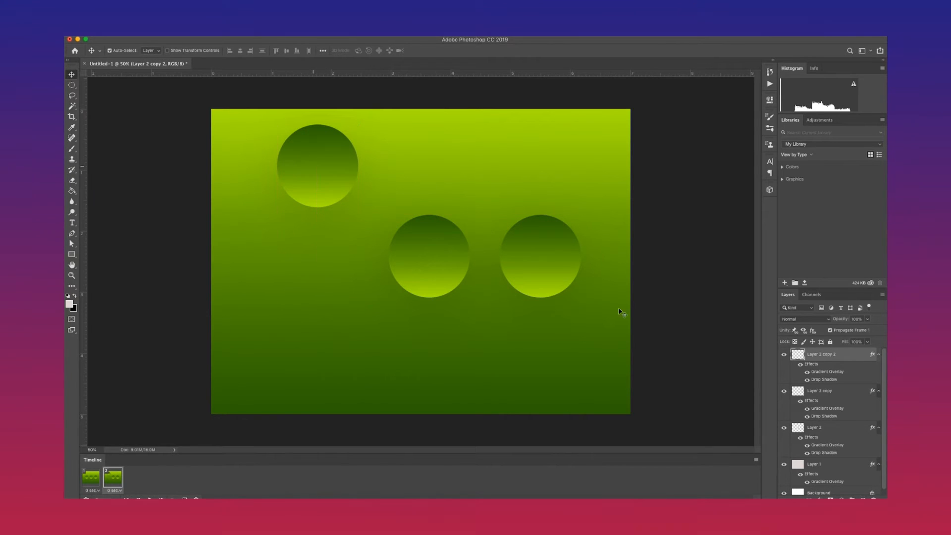
In frame 2, move the right circle straight down near the canvas's lower edge, and return to frame 1
drag(548, 269, 550, 431)
key(super+z)
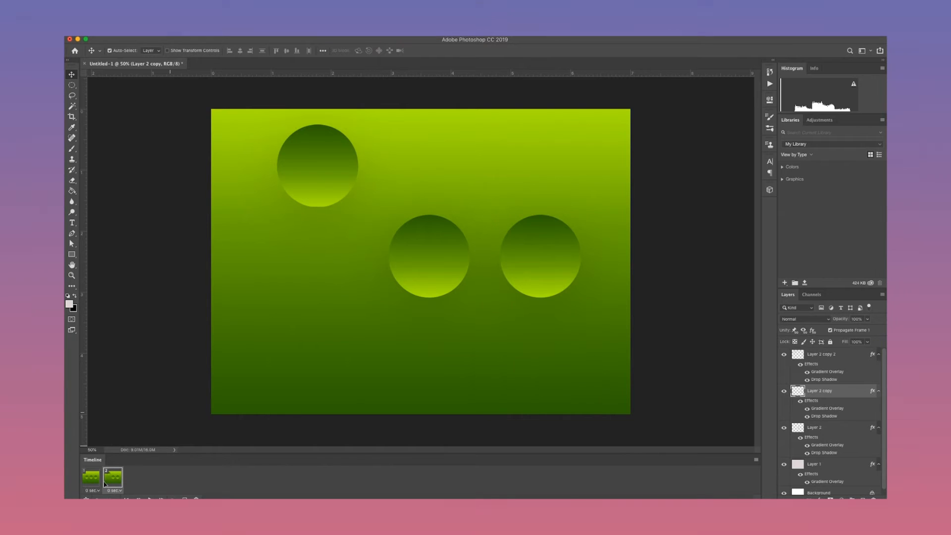
drag(517, 294, 518, 382)
drag(557, 353, 554, 345)
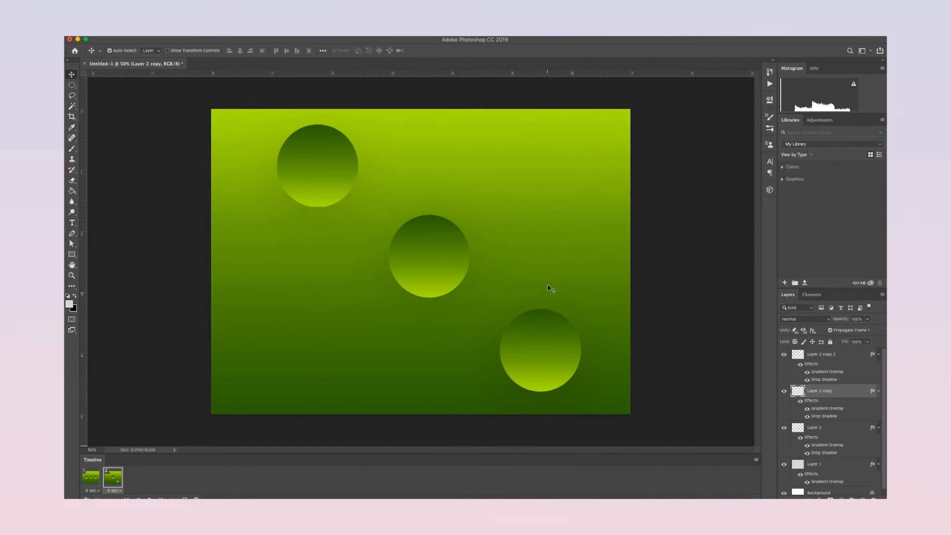
click(92, 480)
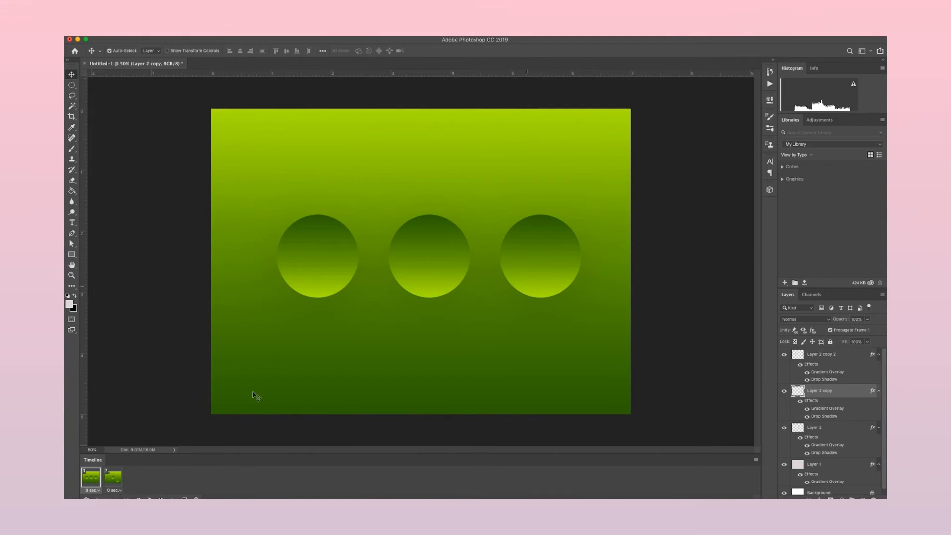
Compare the circle positions in frames 1 and 2 by switching back and forth between the two frames
click(117, 477)
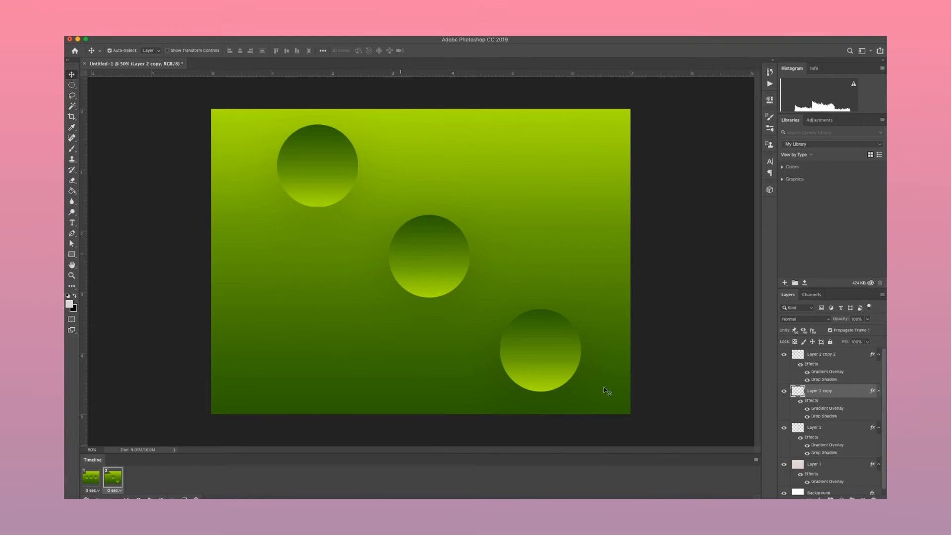
click(92, 479)
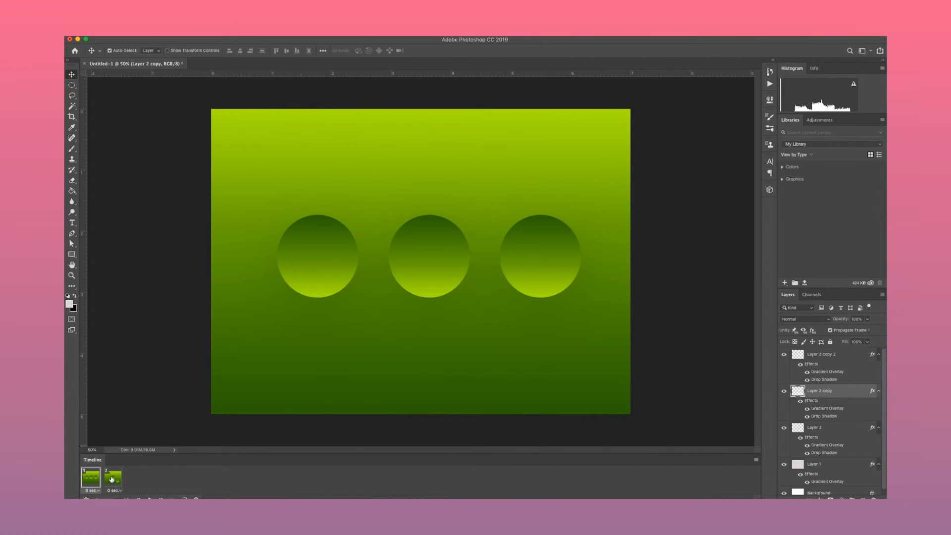
click(112, 479)
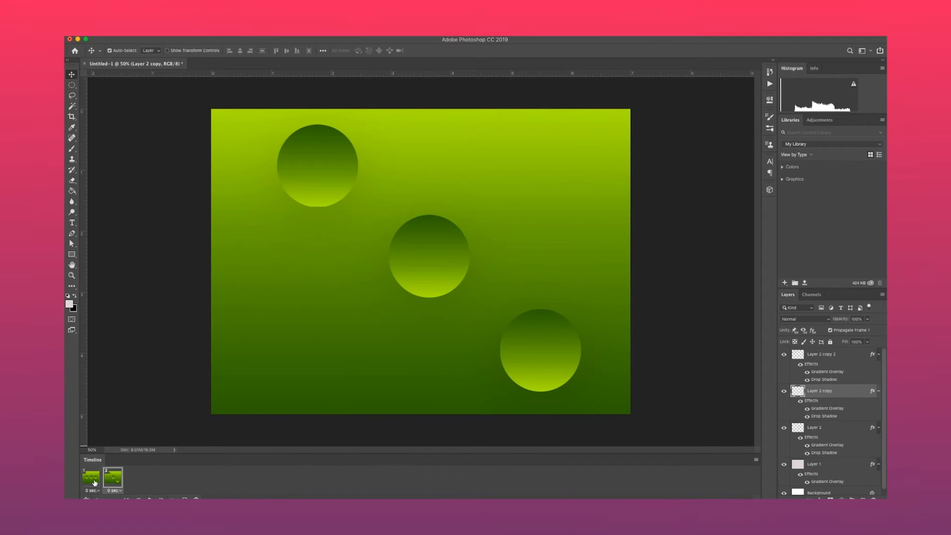
click(94, 481)
click(114, 478)
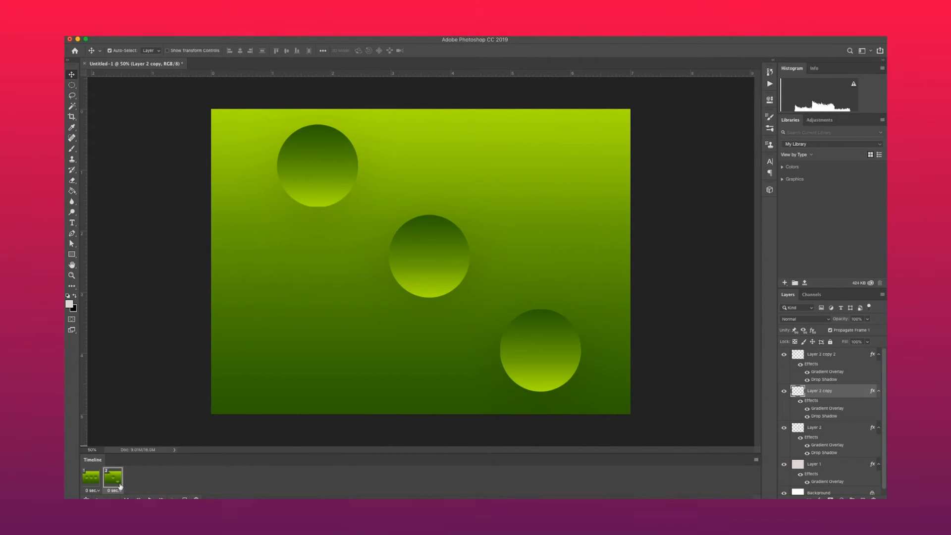
click(94, 483)
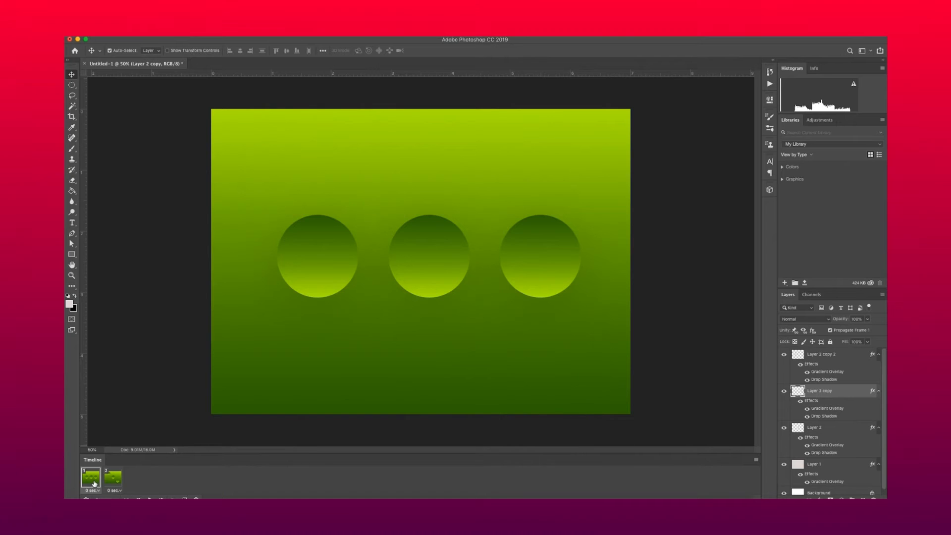
Tween frames 1 and 2 with 8 added frames across all layers, including position, opacity and effects, and play back the animation
click(113, 479)
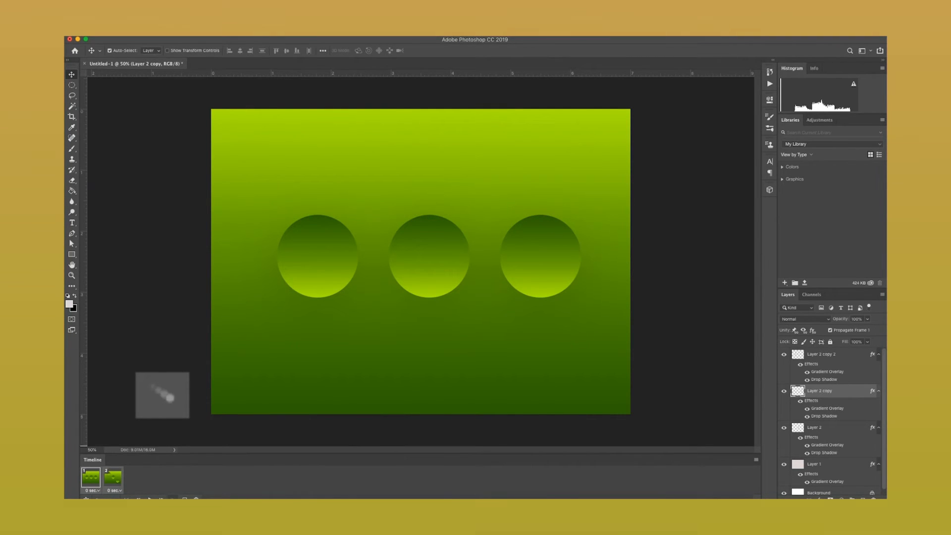
click(173, 497)
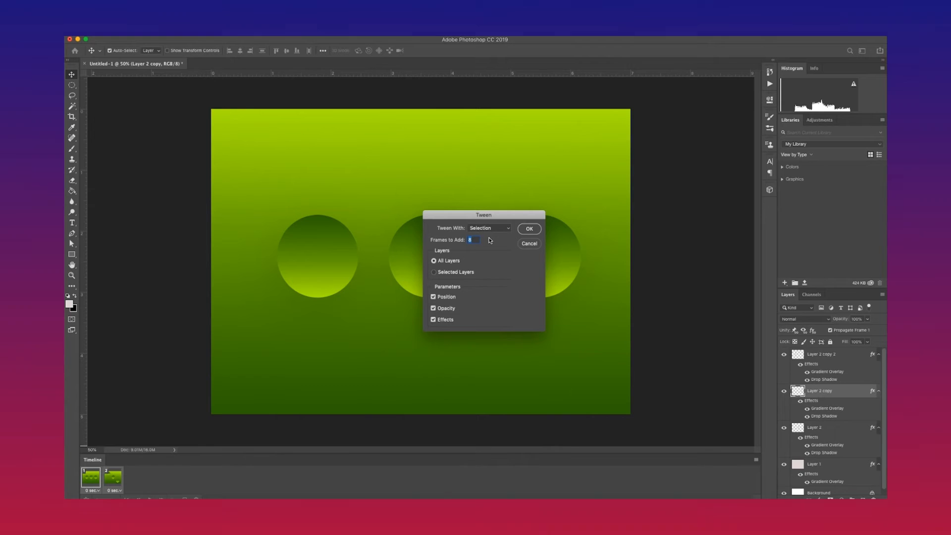
click(529, 230)
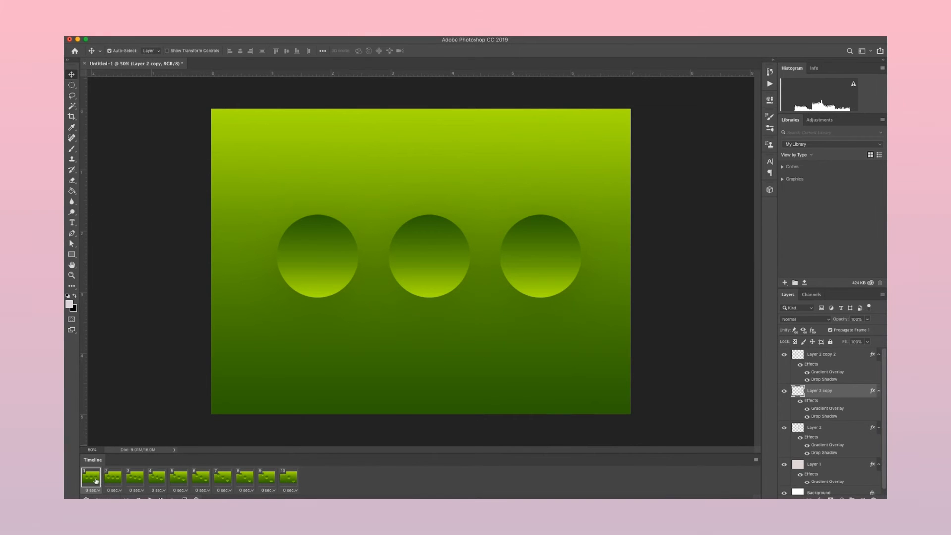
click(150, 498)
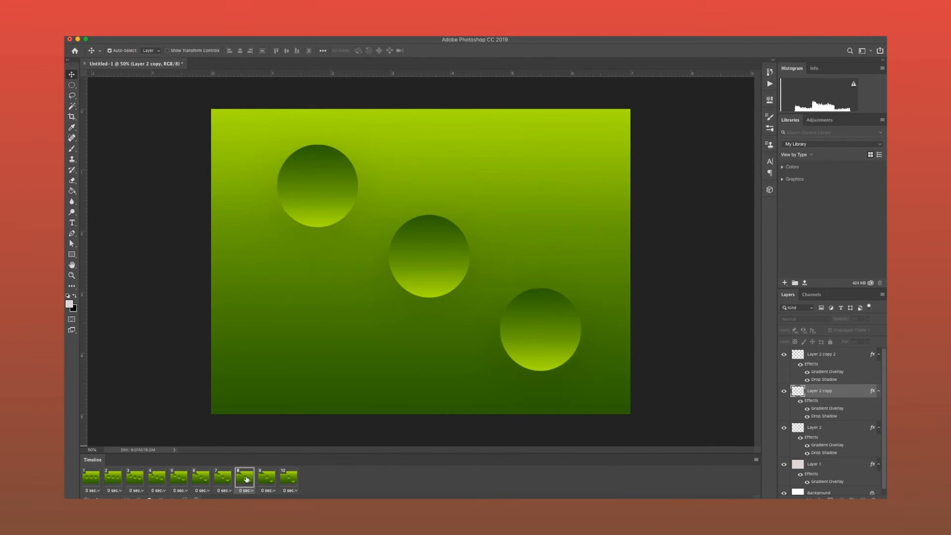
key(space)
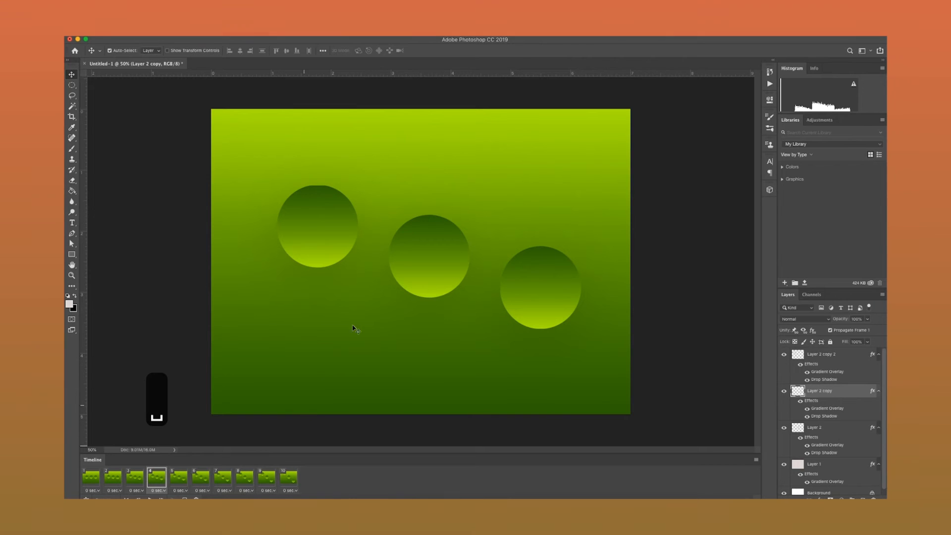
Duplicate frame 10 and, in frame 11, move the lower circle straight left and the upper circle straight right across the canvas
click(293, 476)
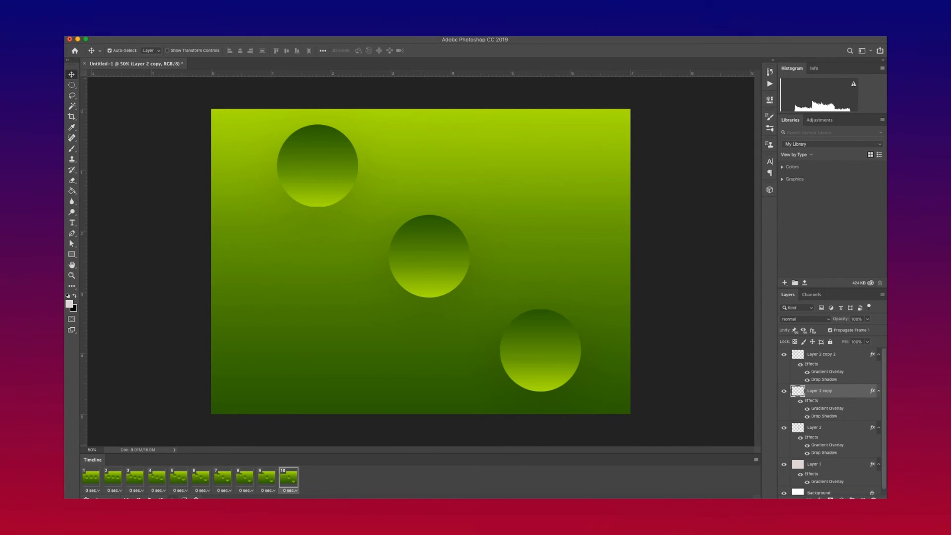
click(184, 498)
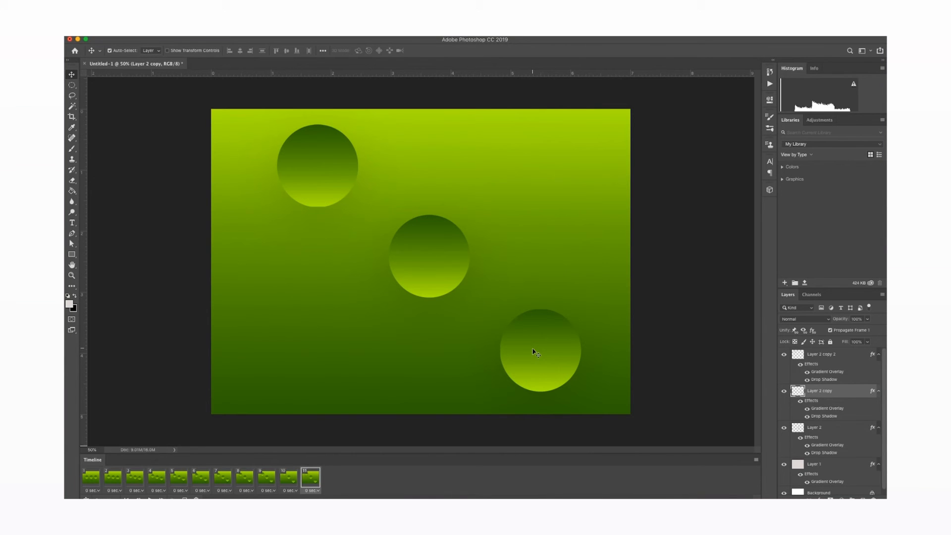
drag(535, 347, 313, 325)
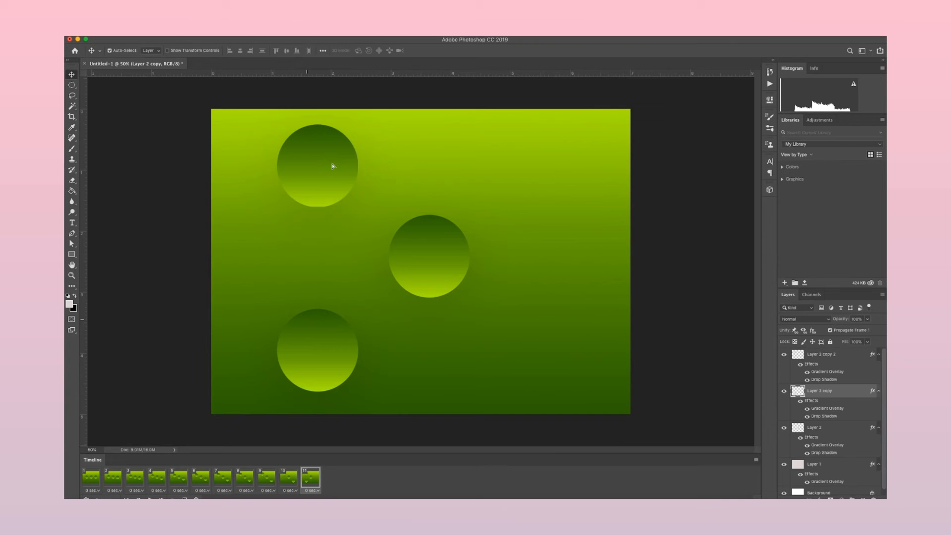
click(332, 166)
drag(348, 163, 566, 162)
Tween frames 10 and 11 as a selection, adding 8 frames and applying it to all layers
shift+click(292, 479)
click(172, 498)
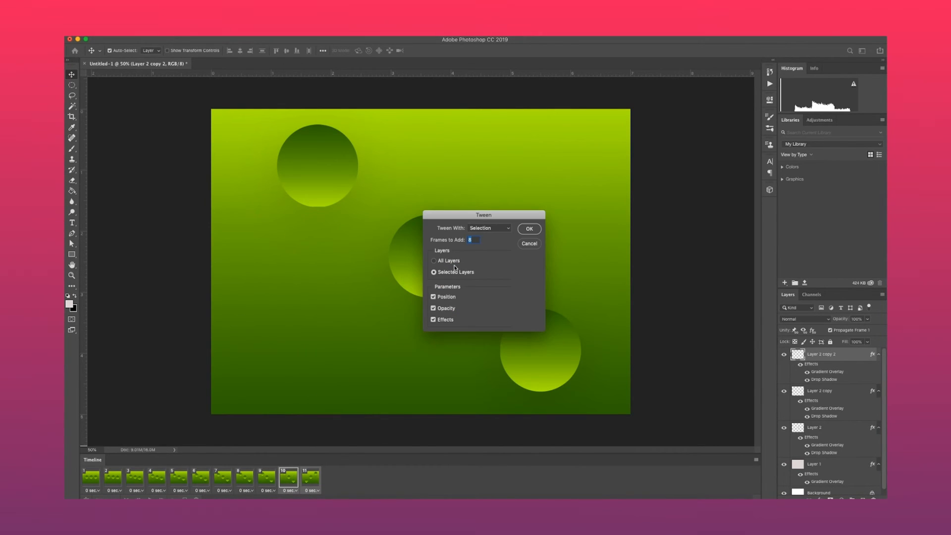
click(504, 229)
click(500, 294)
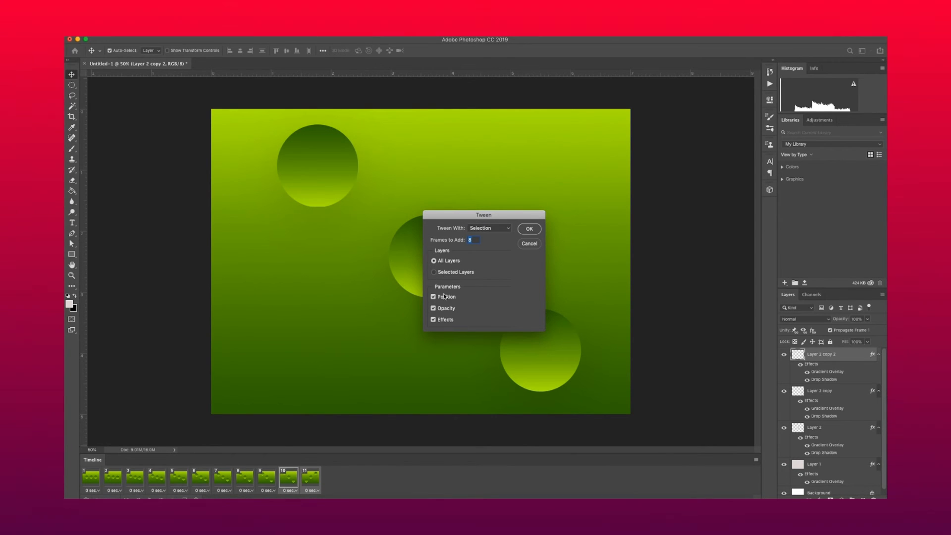
click(527, 229)
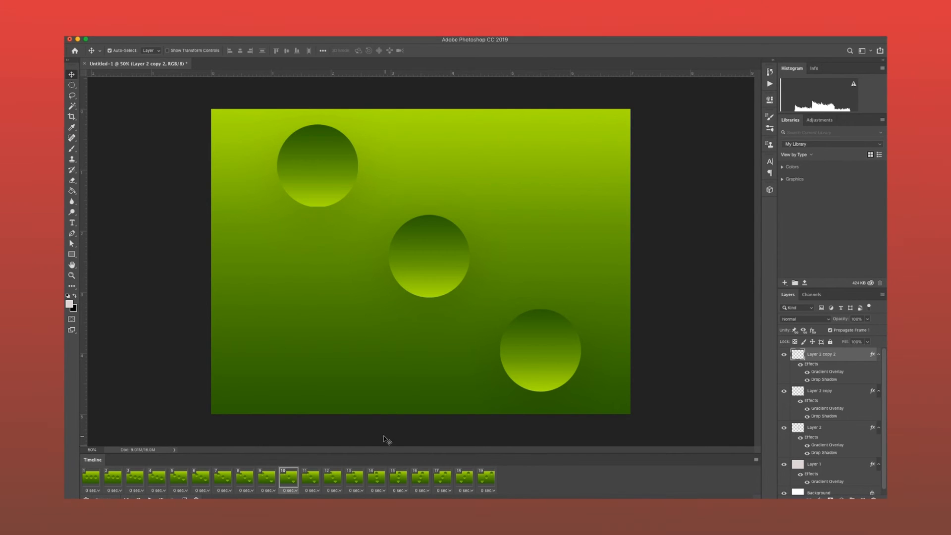
Step through the tweened frames 11 to 15 and play the animation from frame 1
click(312, 478)
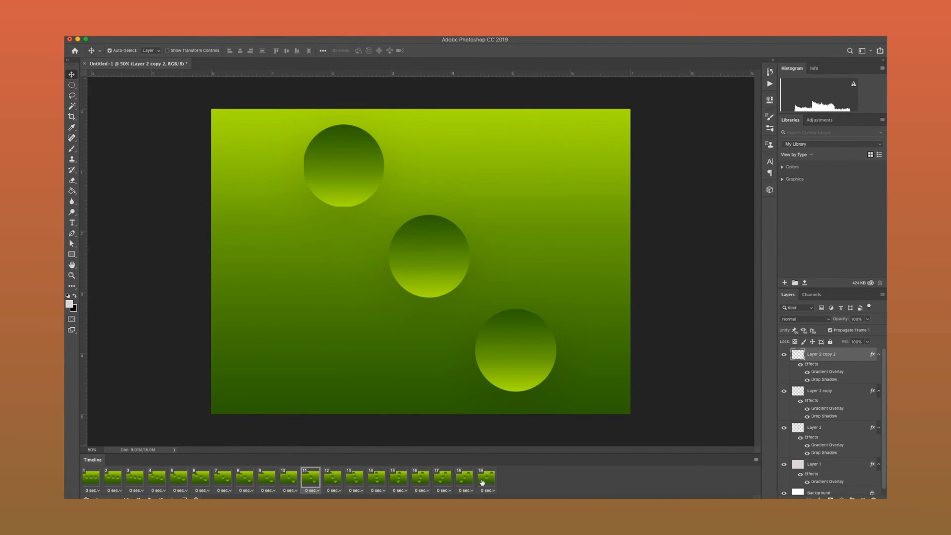
click(332, 480)
click(353, 480)
click(378, 480)
click(399, 478)
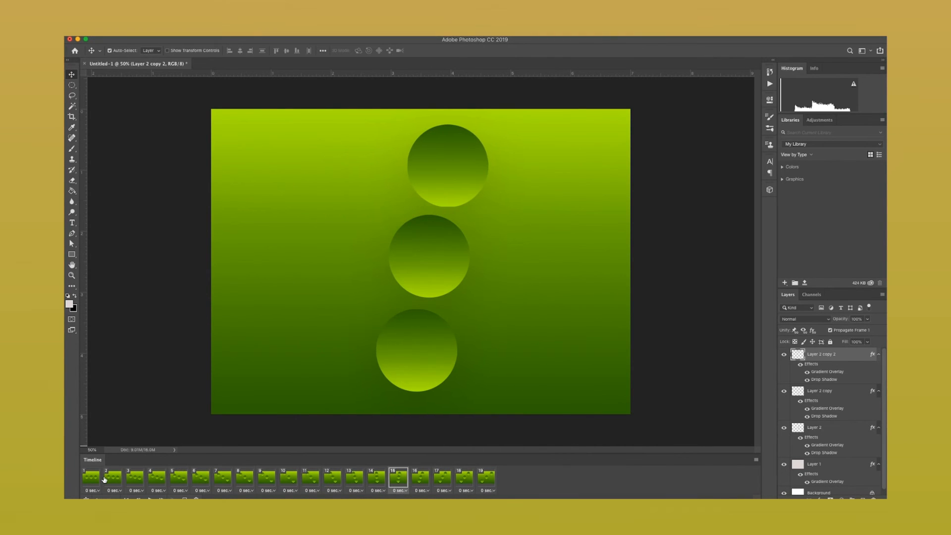
click(99, 480)
key(space)
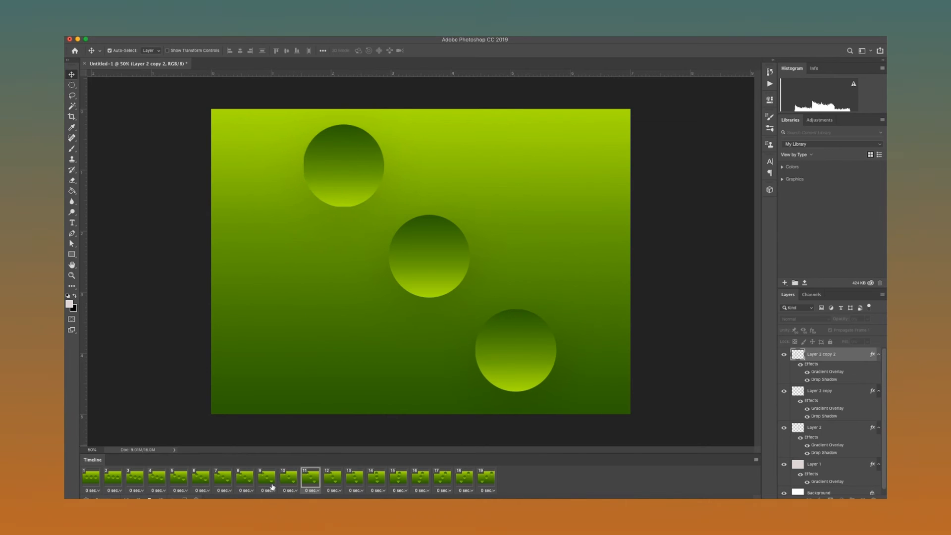
key(space)
Duplicate frame 19 and, in frame 20, move the upper-right and lower-left circles vertically back in line with the middle circle
click(487, 477)
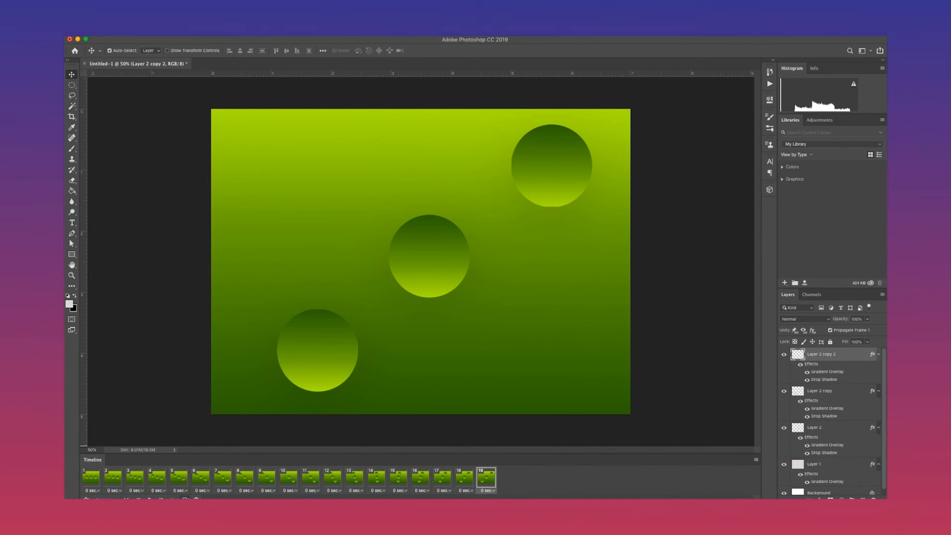
click(185, 498)
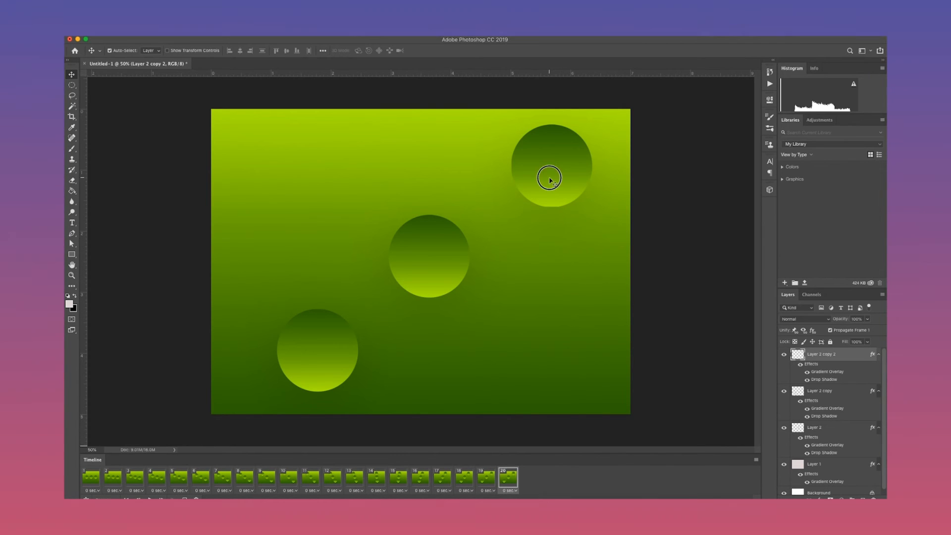
drag(550, 187, 552, 270)
drag(348, 350, 340, 242)
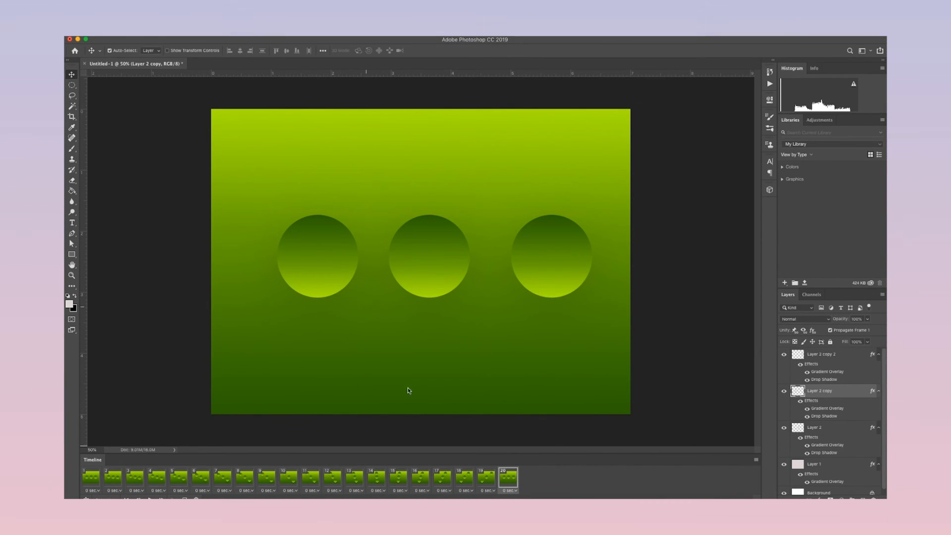
Tween frames 19 and 20 with 8 added frames
click(488, 478)
click(507, 478)
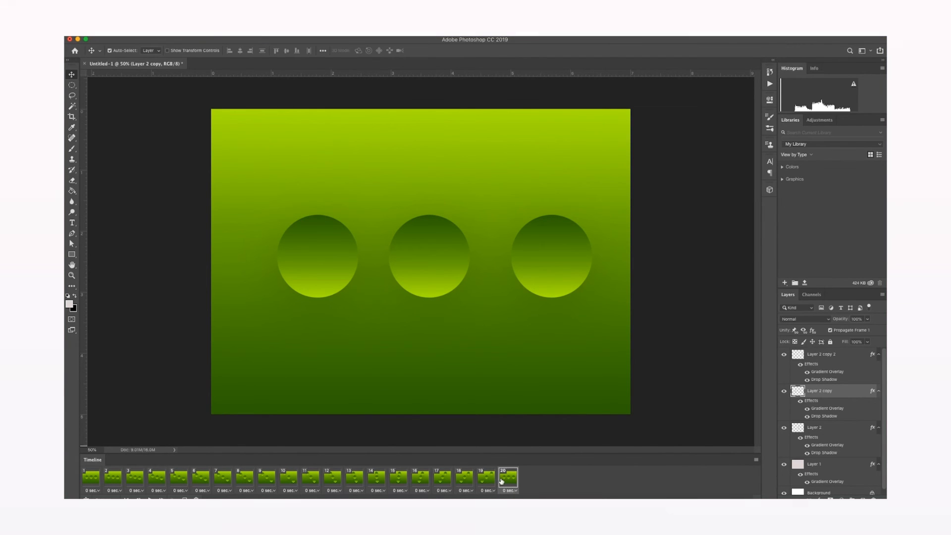
click(492, 482)
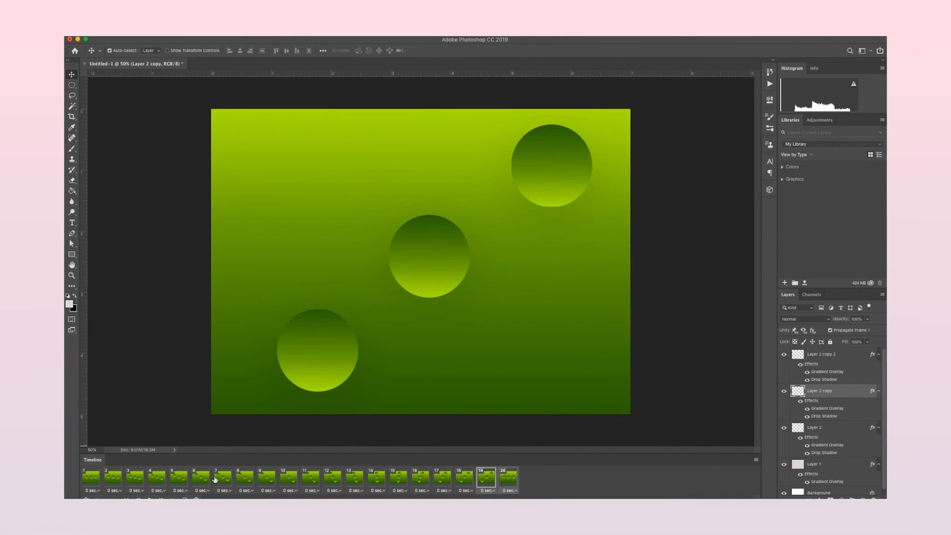
click(174, 497)
click(529, 228)
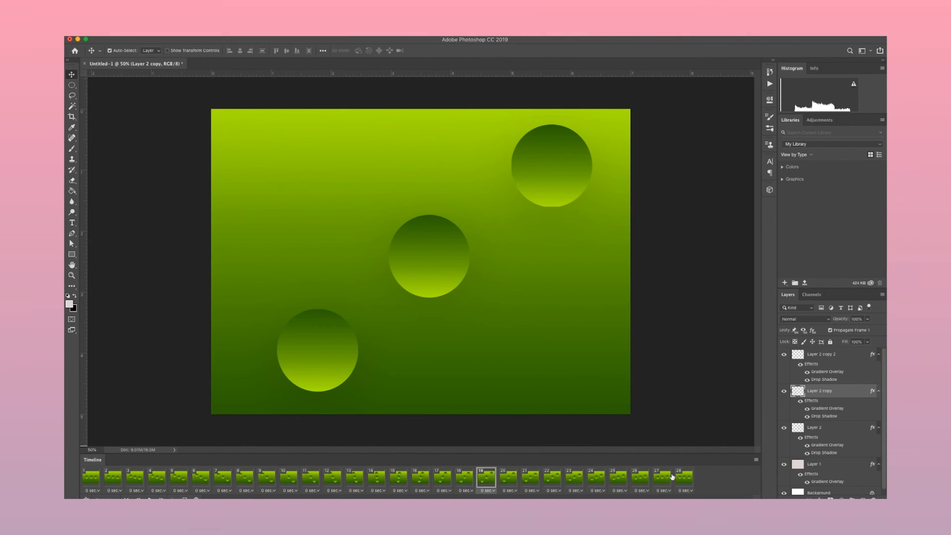
Compare frame 28 with frame 1, delete frame 28 while keeping all circle layers, and play back the animation
click(682, 478)
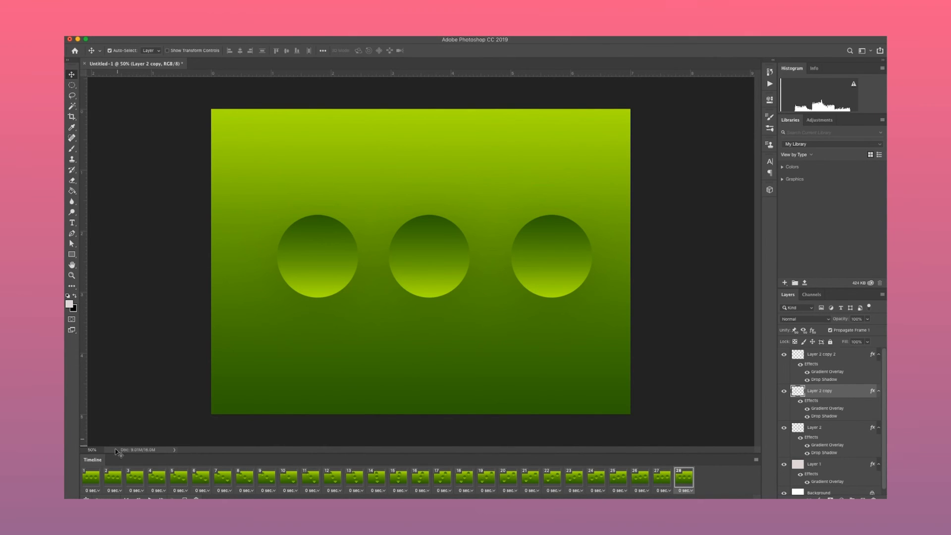
click(98, 483)
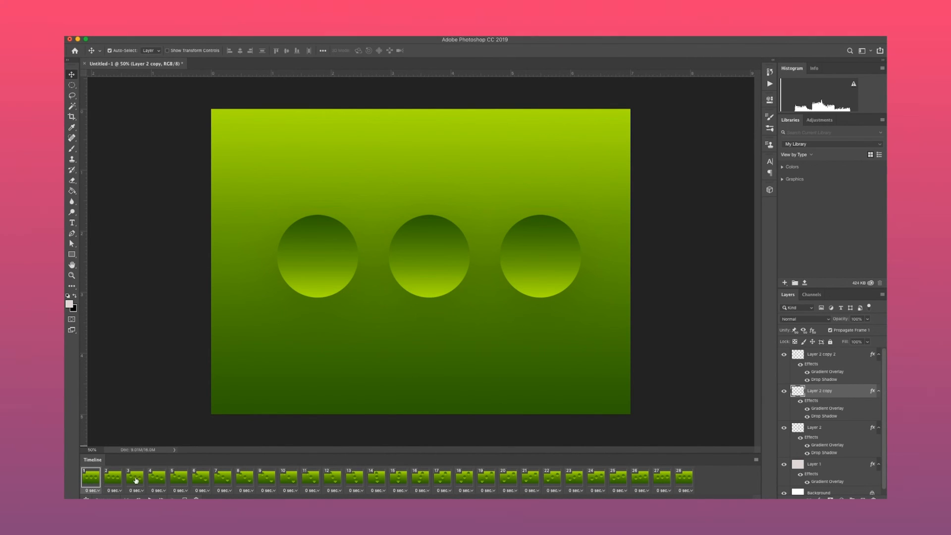
click(683, 485)
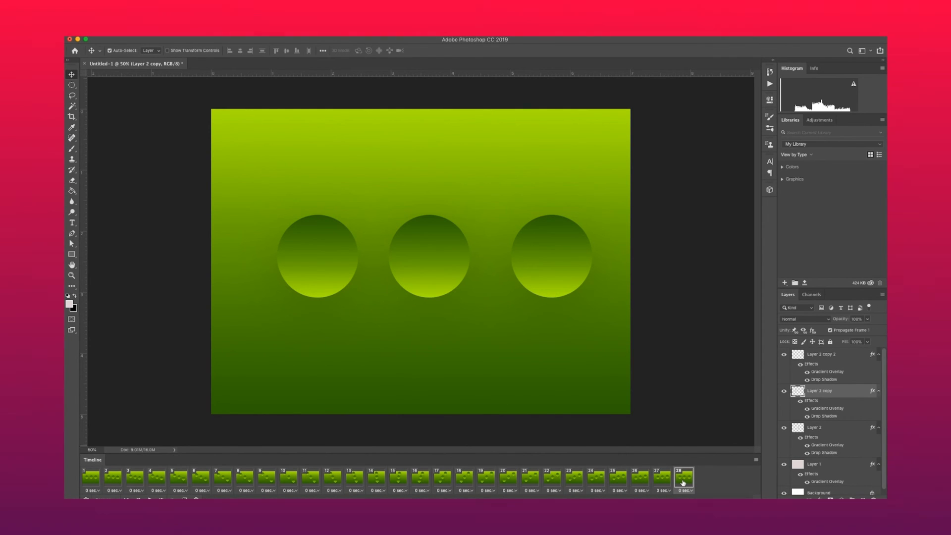
key(BackSpace)
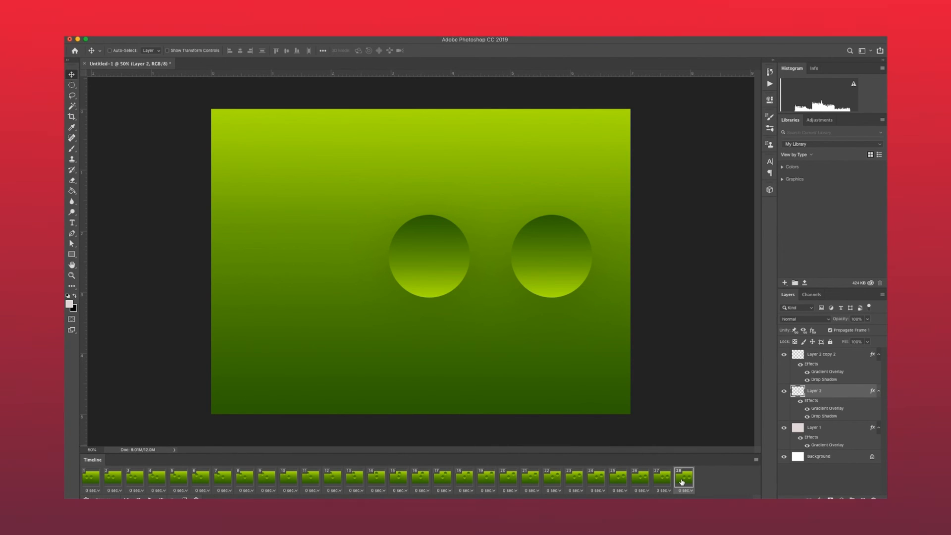
key(super+z)
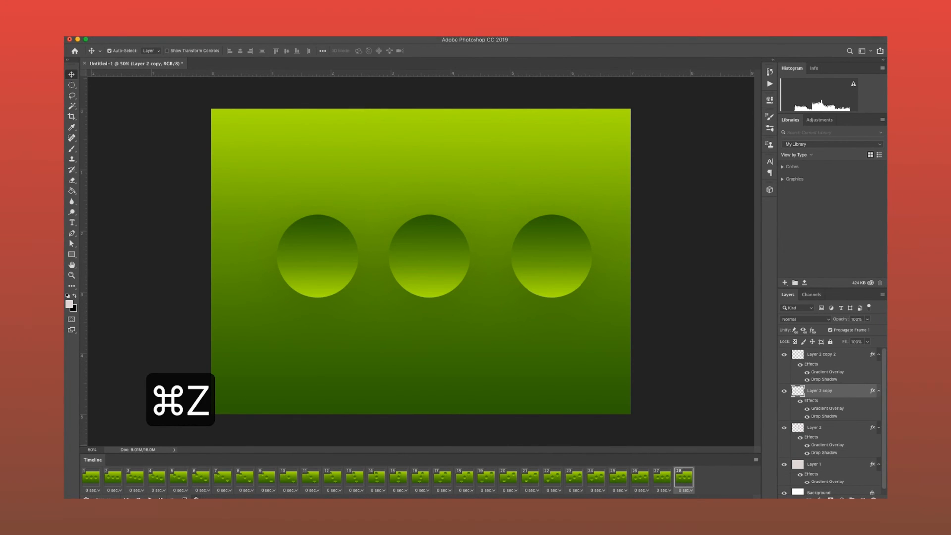
key(BackSpace)
click(545, 188)
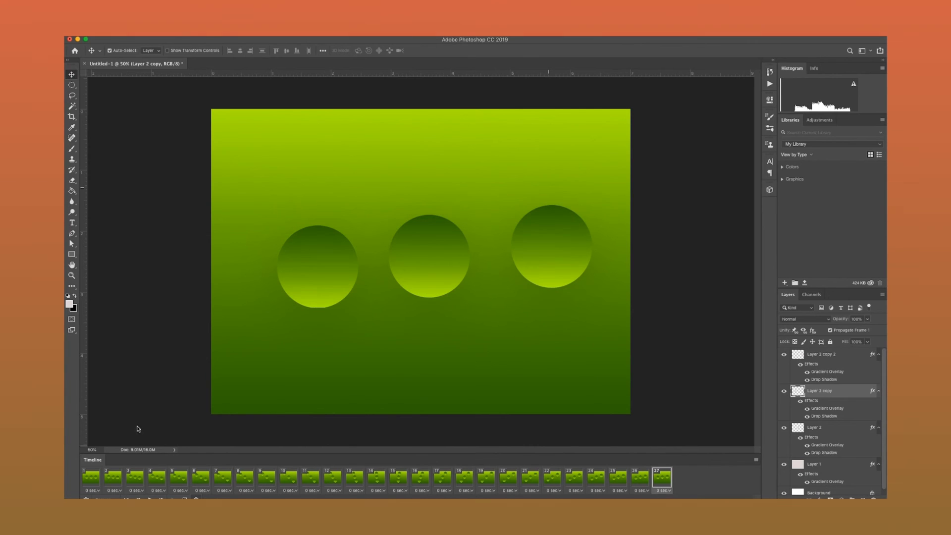
click(150, 498)
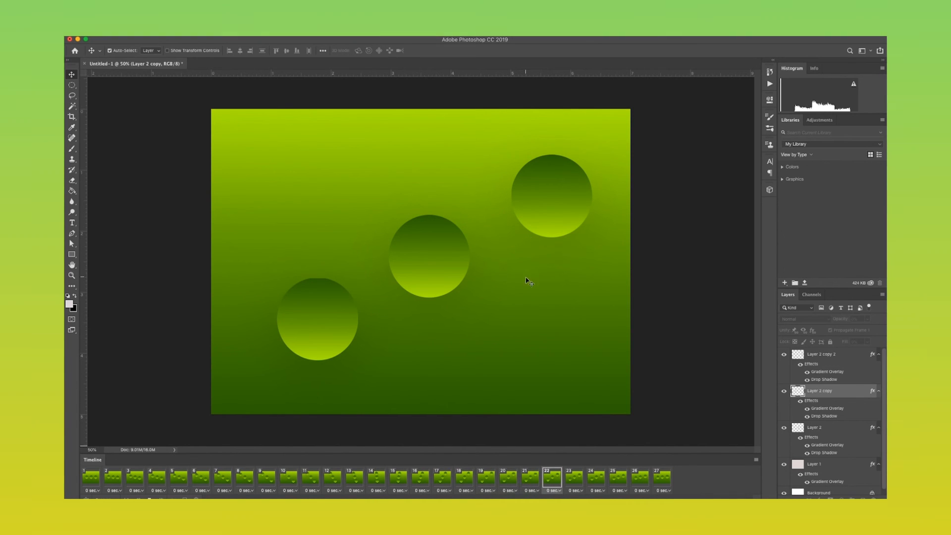
key(space)
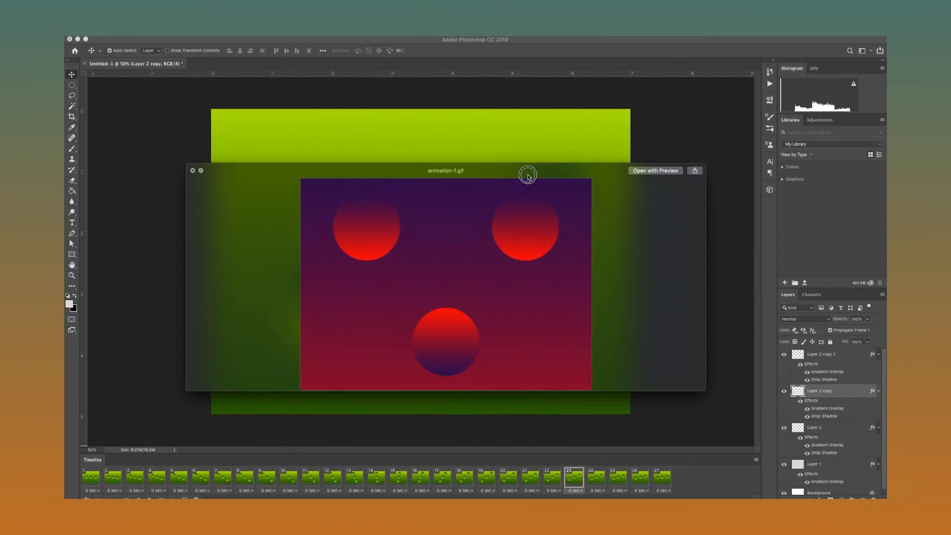
Preview the example animation-1.gif and the barber-shop pole GIF, closing each preview
drag(528, 176, 535, 184)
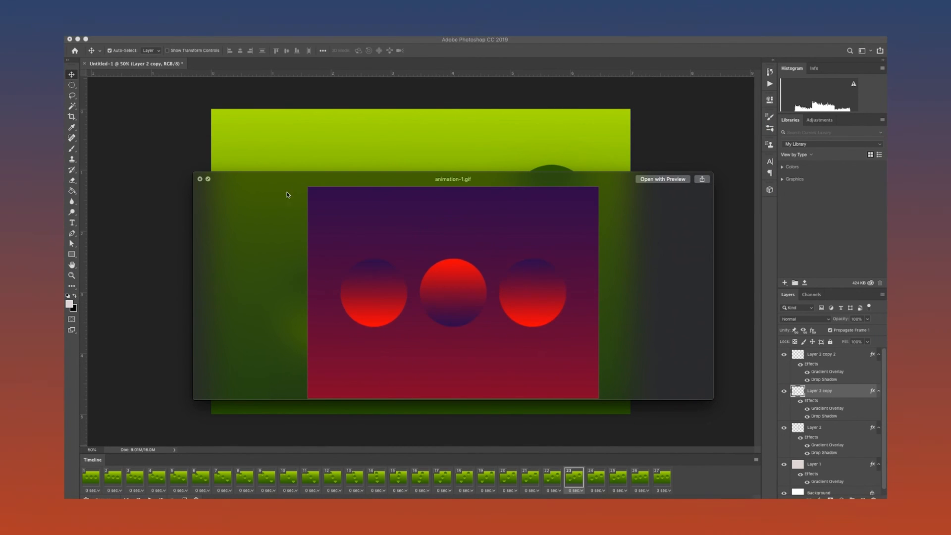
click(200, 179)
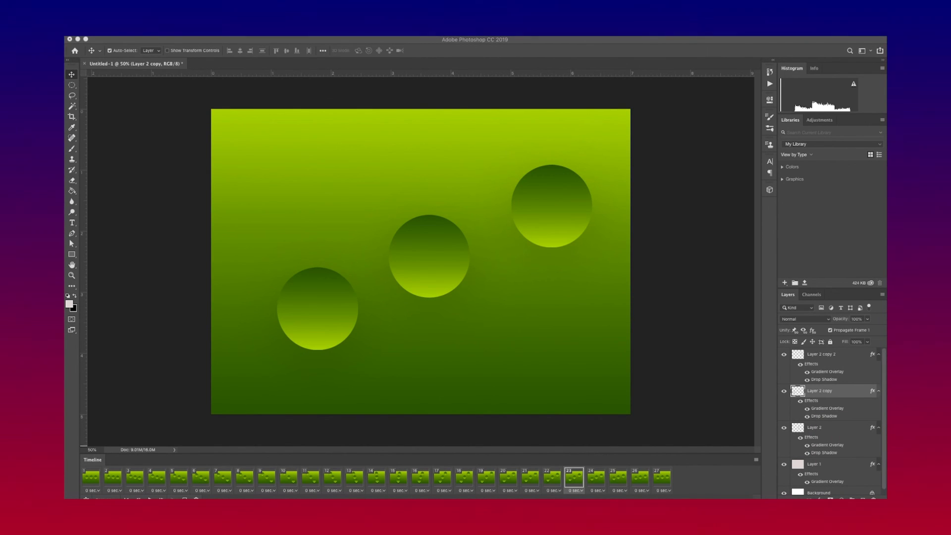
key(space)
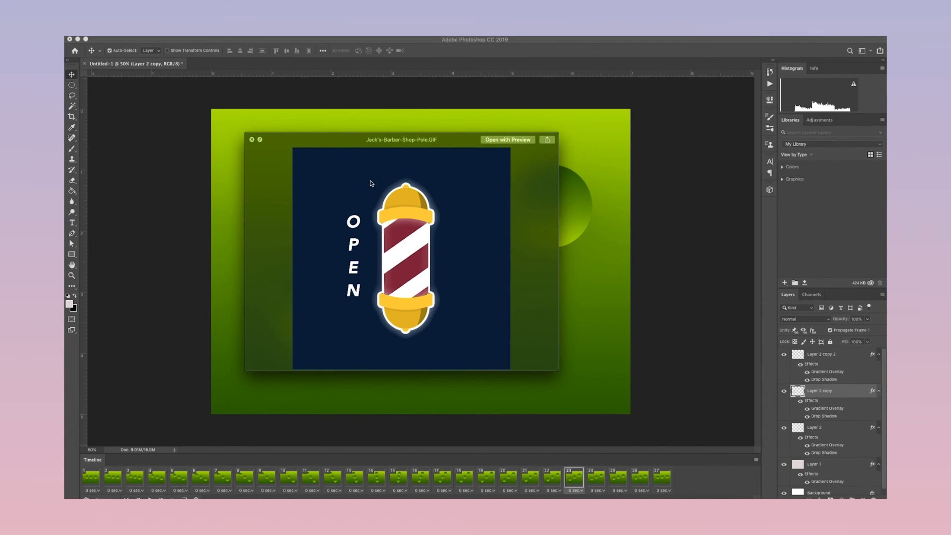
click(251, 139)
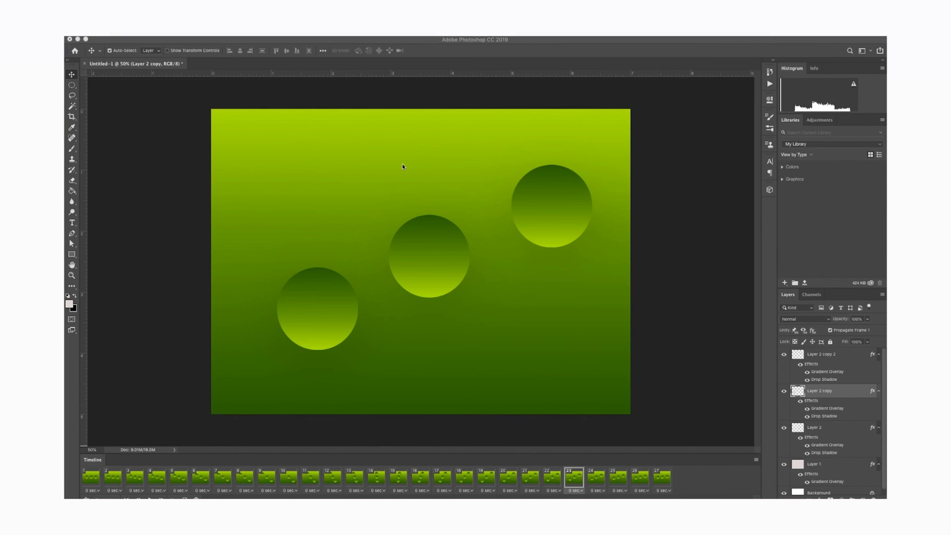